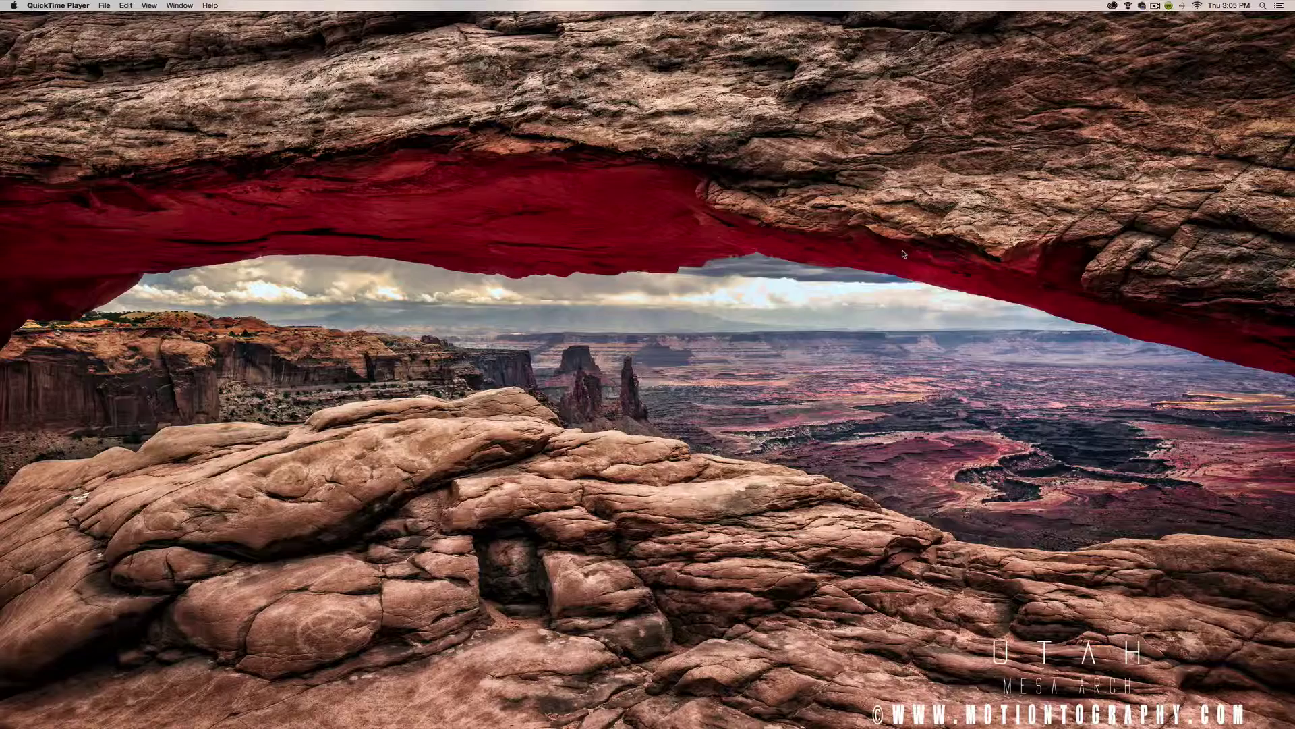
# - Bring Lightroom to the front from the Dock, showing the Horseshoe Bend panorama in Develop
pyautogui.moveTo(931, 724)
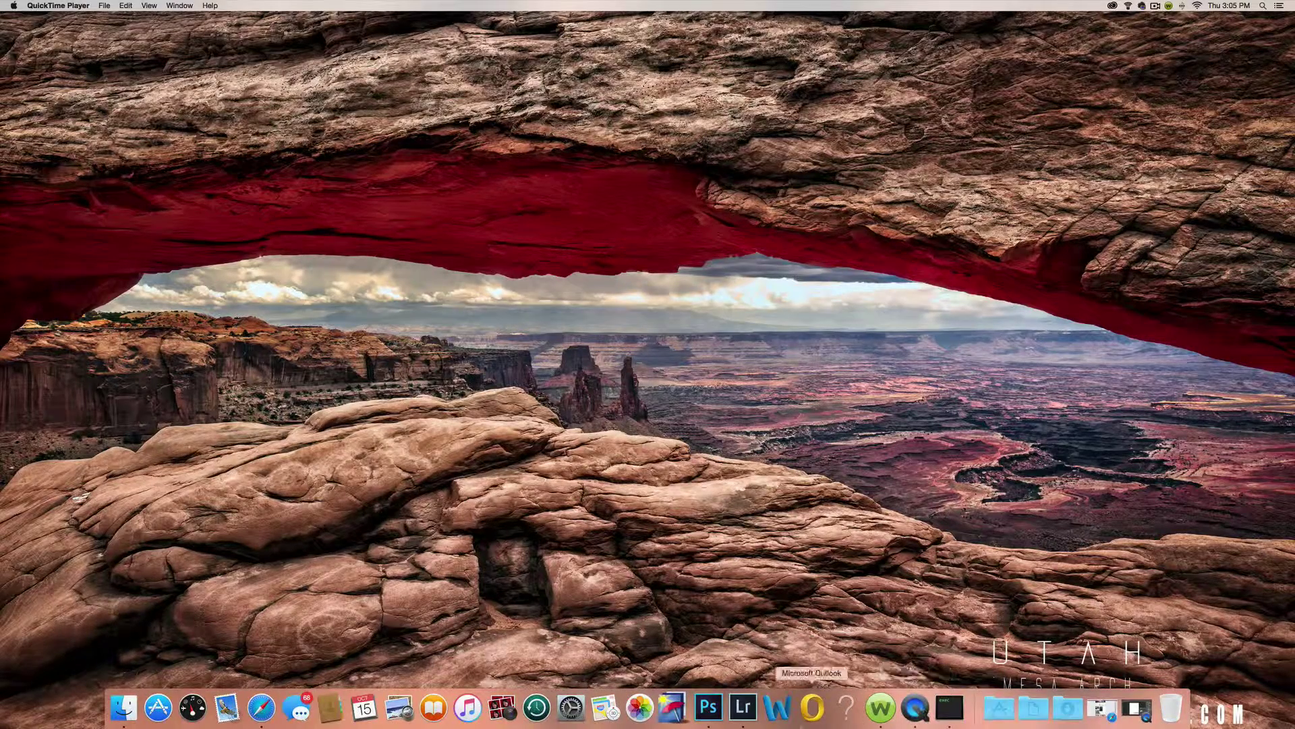
pyautogui.click(744, 710)
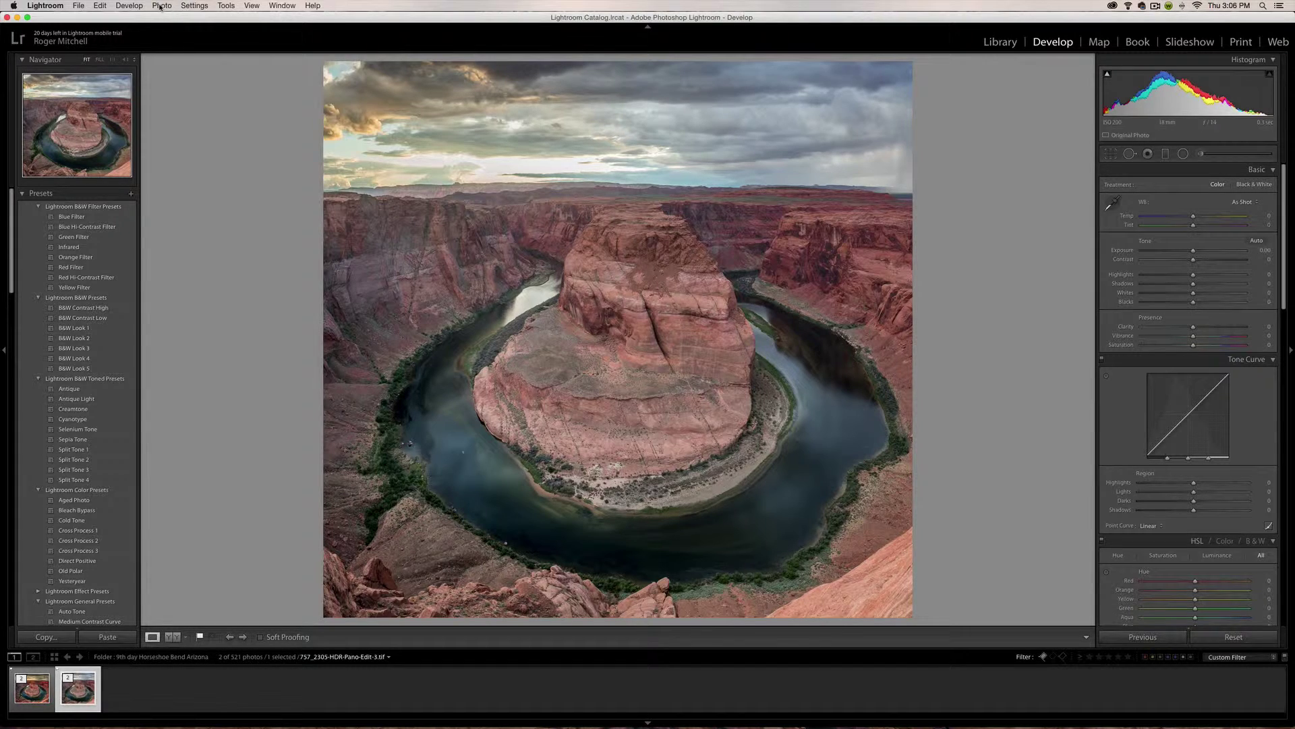
# - Open a copy of 757_2305-HDR-Pano-Edit-3.tif with Lightroom adjustments in Photoshop CC 2015
pyautogui.click(161, 7)
pyautogui.moveTo(169, 58)
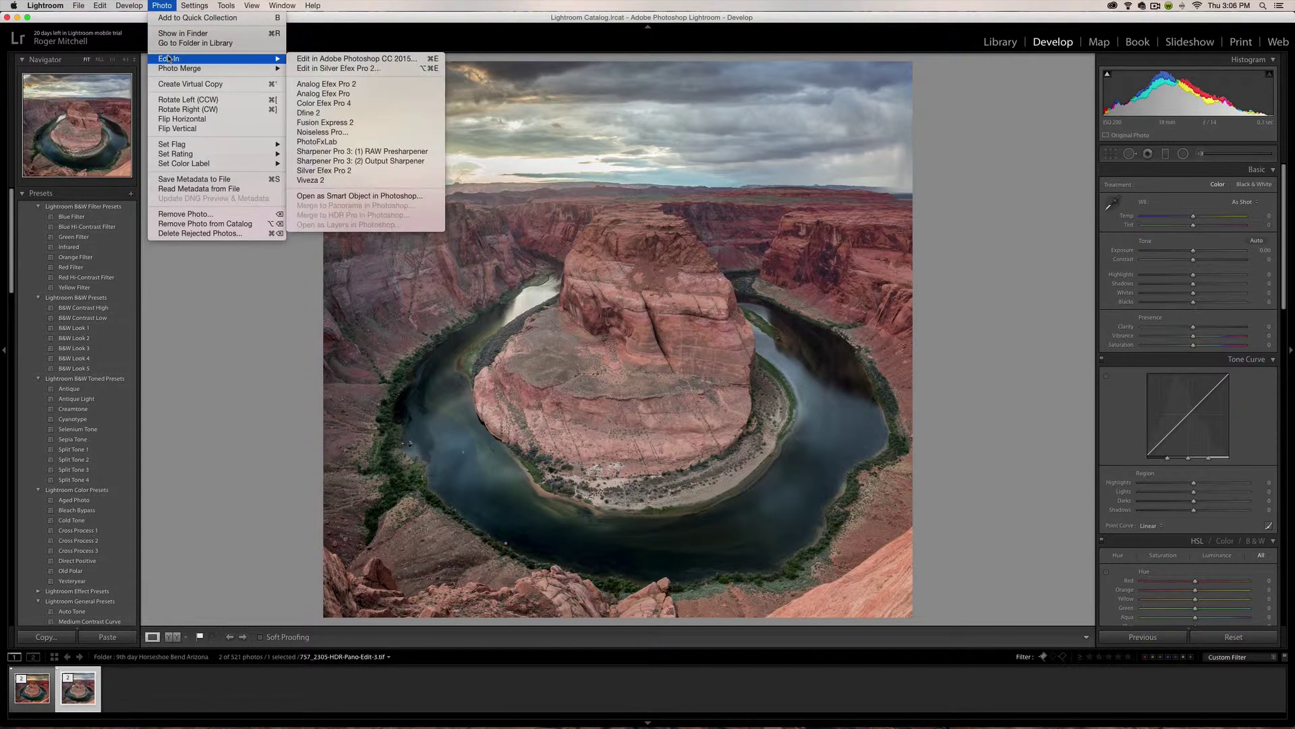
pyautogui.click(302, 56)
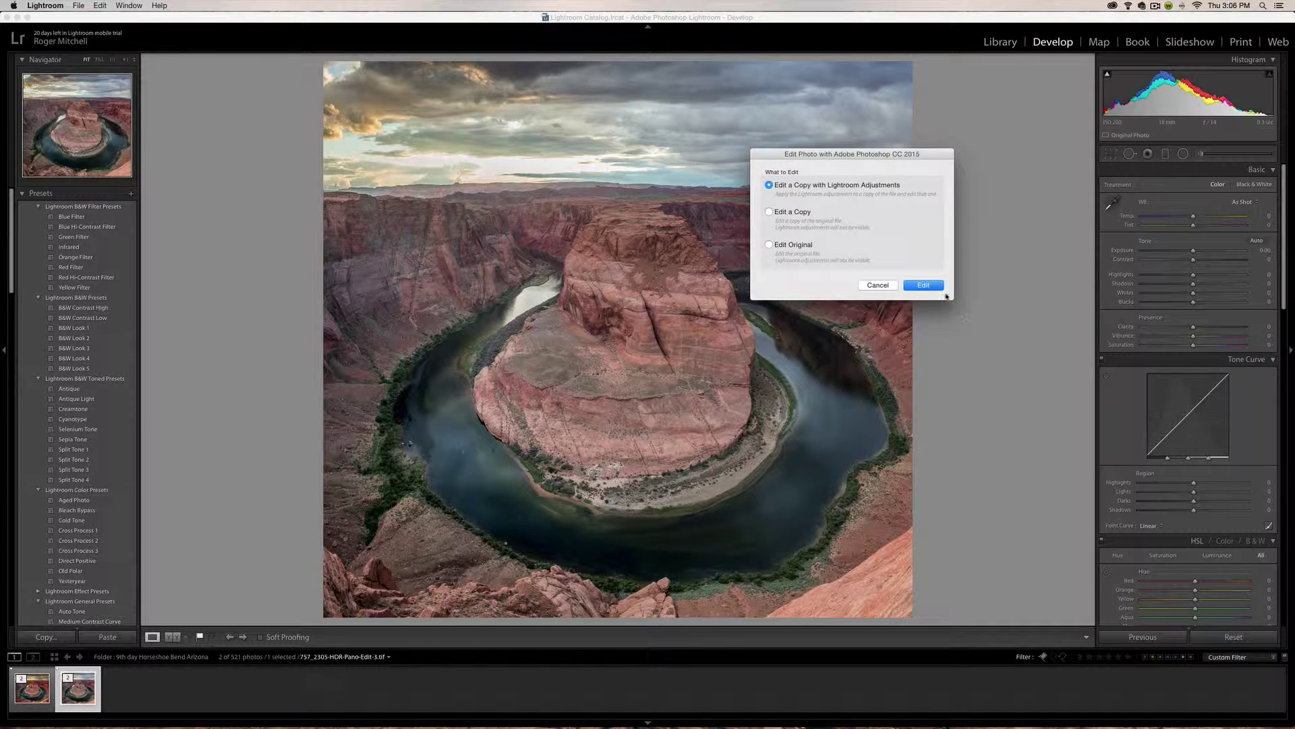
pyautogui.click(931, 285)
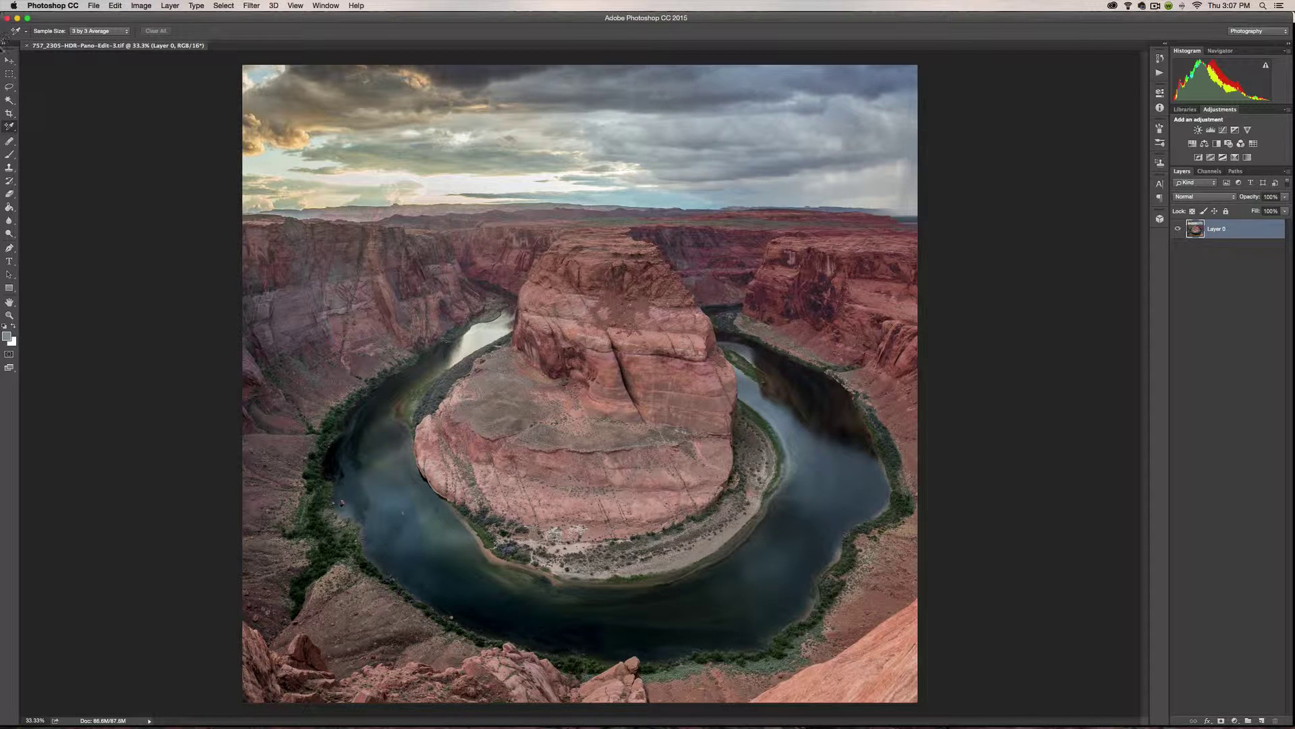
# - Select the Move tool in the Tools panel
pyautogui.click(9, 60)
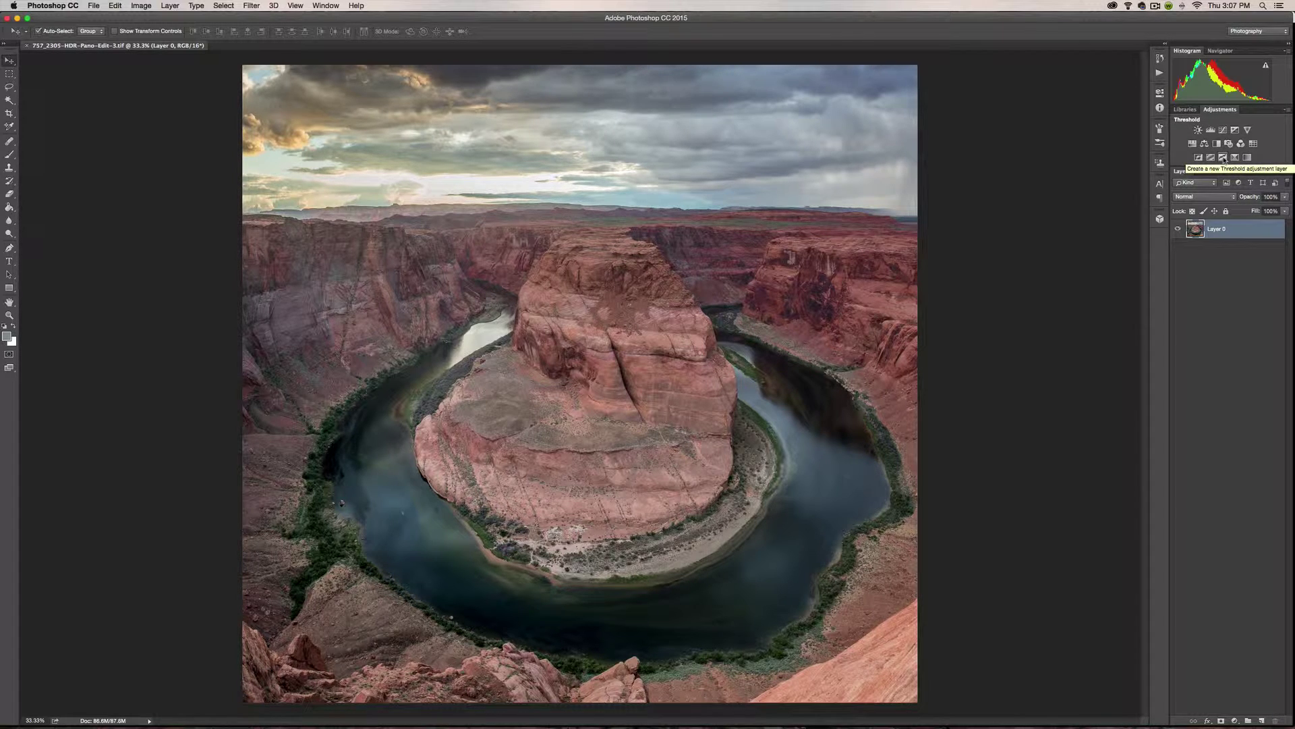
# - Add a Threshold adjustment layer, sweep its level up to 255, then settle it at 1
pyautogui.click(1223, 157)
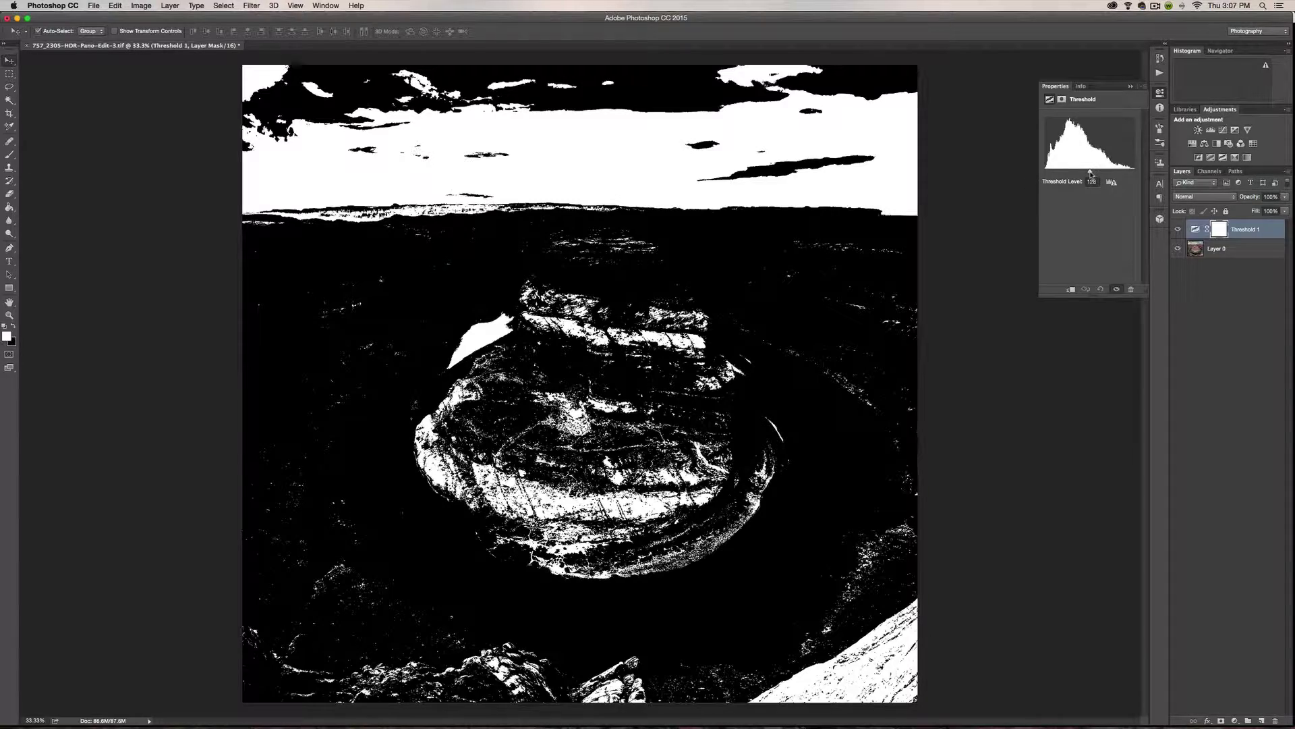
pyautogui.moveTo(1090, 173); pyautogui.dragTo(1044, 173)
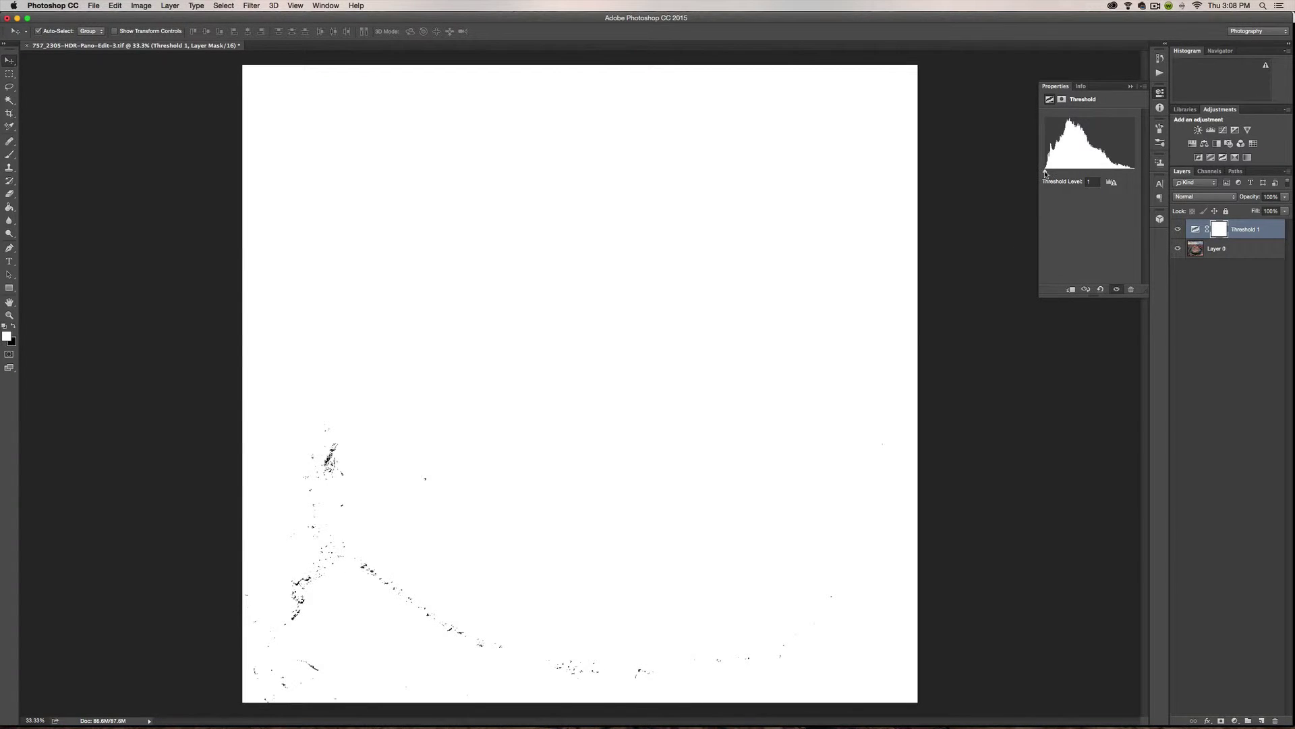
pyautogui.moveTo(1045, 174); pyautogui.dragTo(1147, 178)
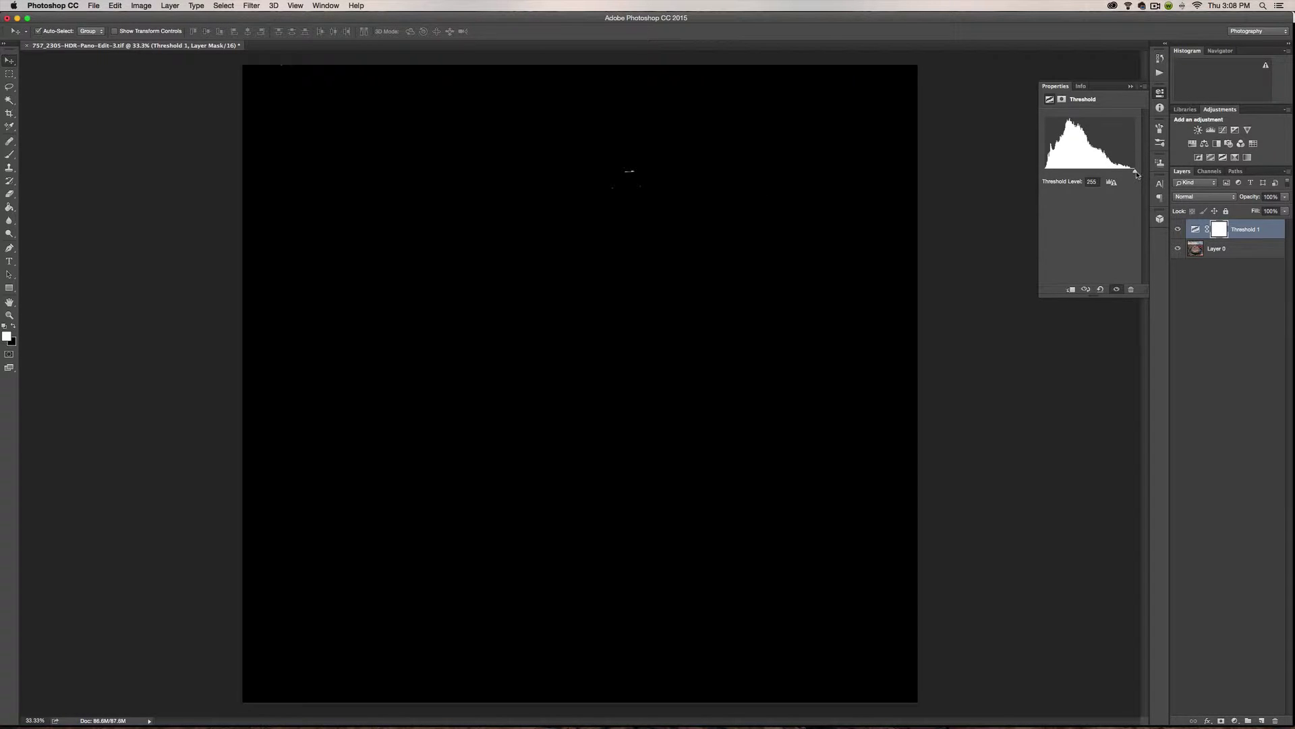
pyautogui.moveTo(1137, 175); pyautogui.dragTo(1012, 179)
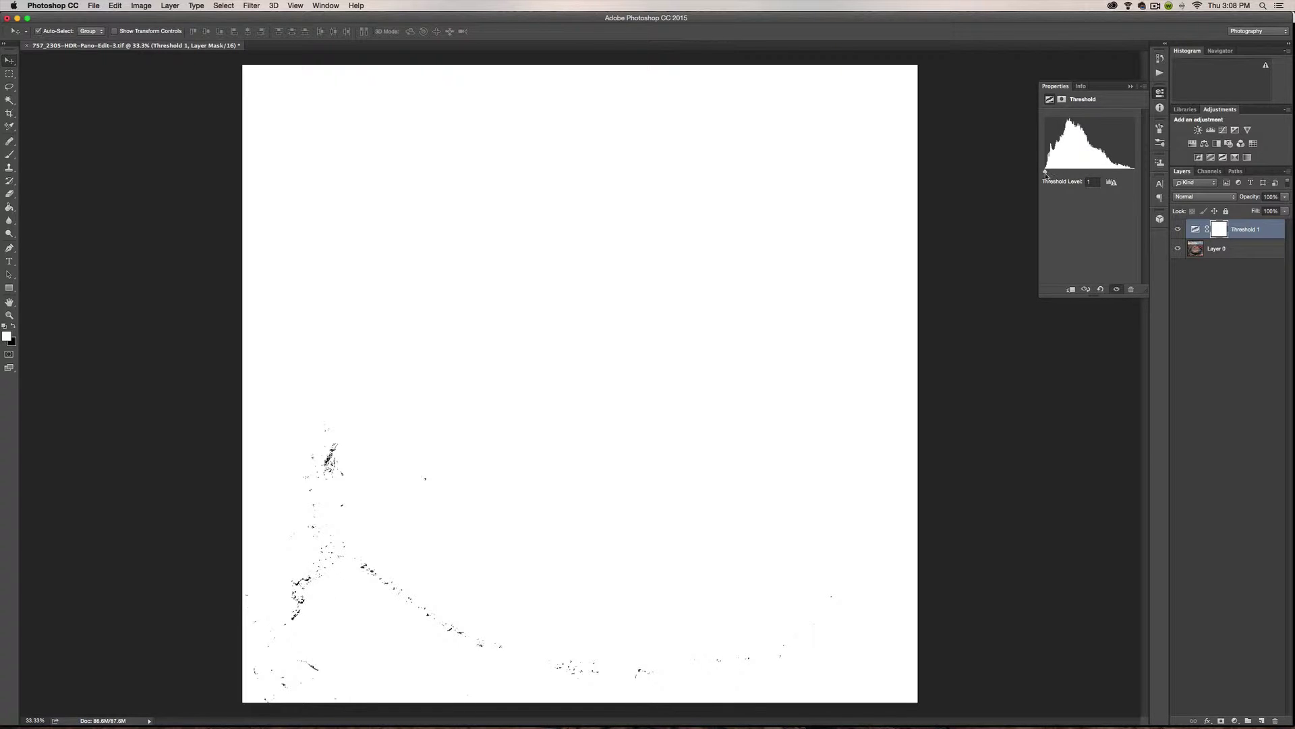
pyautogui.moveTo(1045, 175); pyautogui.dragTo(1040, 175)
# - Select the Color Sampler tool and zoom into the dark lower-left speckles
pyautogui.click(9, 127)
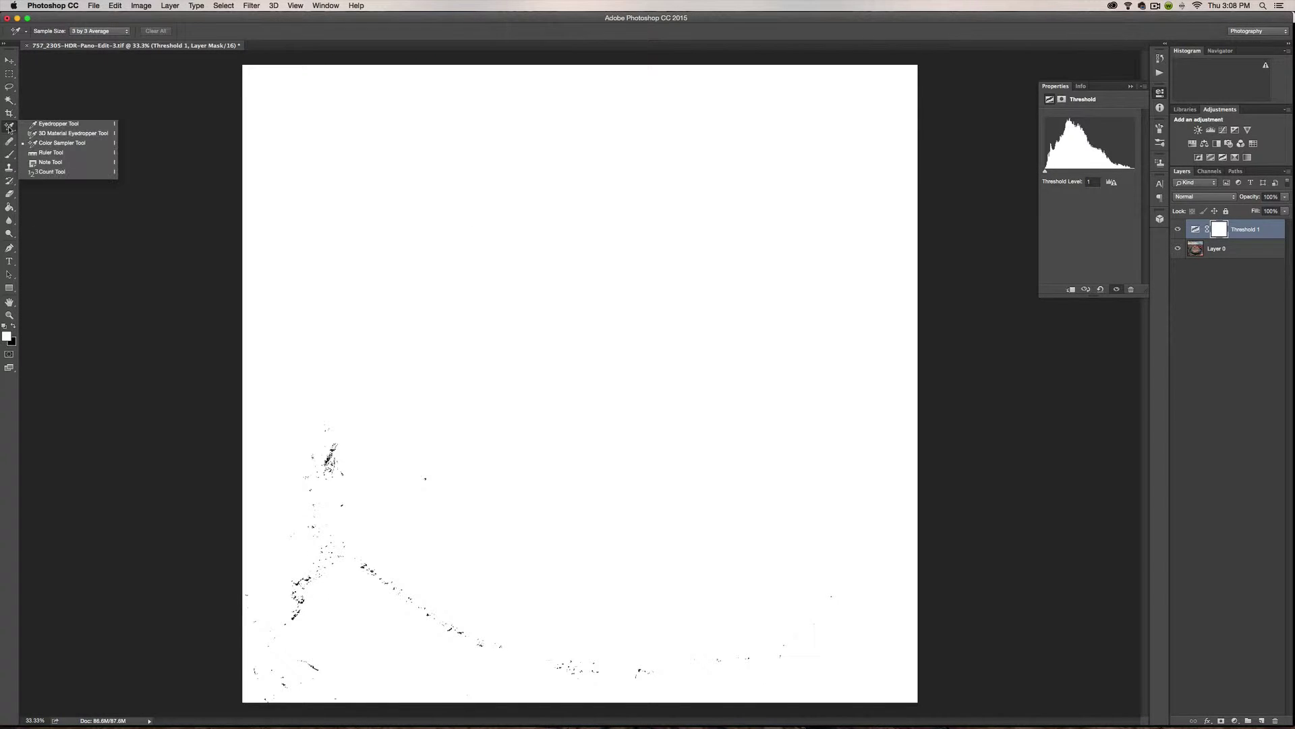
pyautogui.click(67, 144)
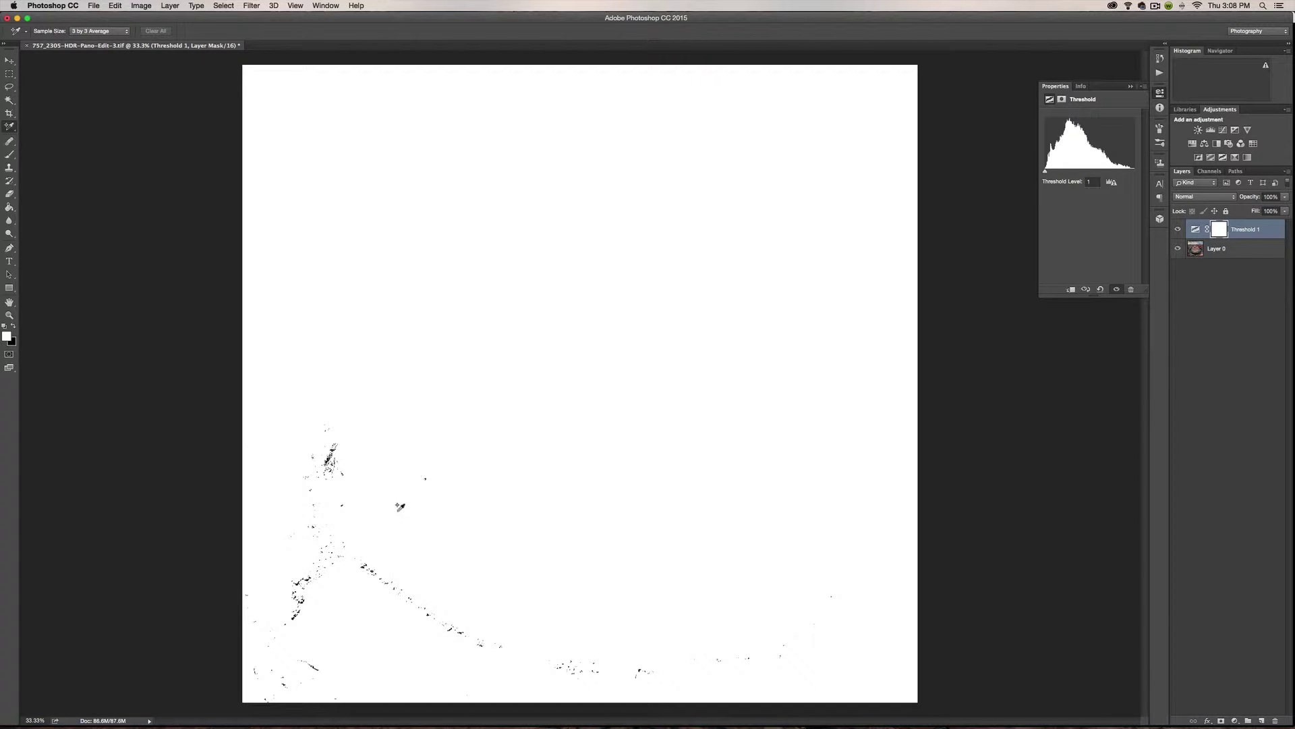
pyautogui.click(9, 315)
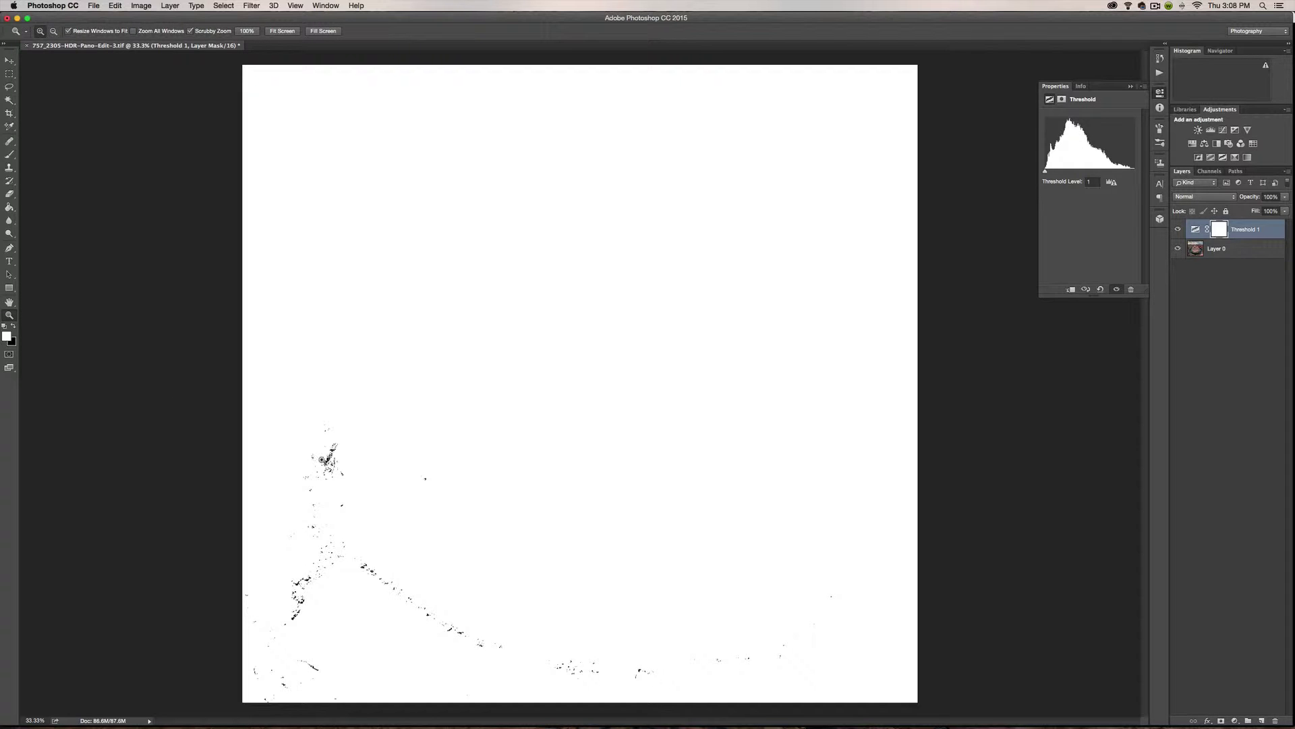
pyautogui.click(335, 461)
pyautogui.moveTo(336, 461); pyautogui.dragTo(204, 456)
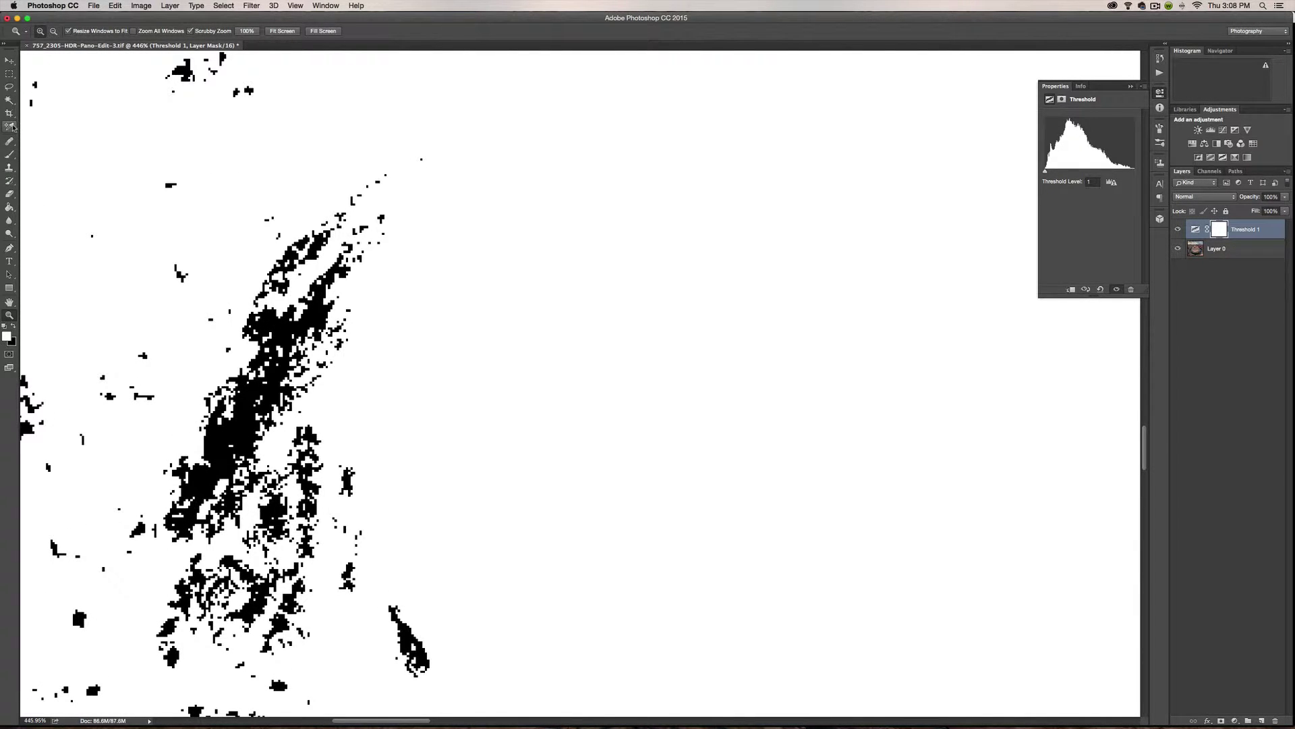
# - Place color sampler #1 on the darkest pure-black speck, then fit the image on screen
pyautogui.click(9, 126)
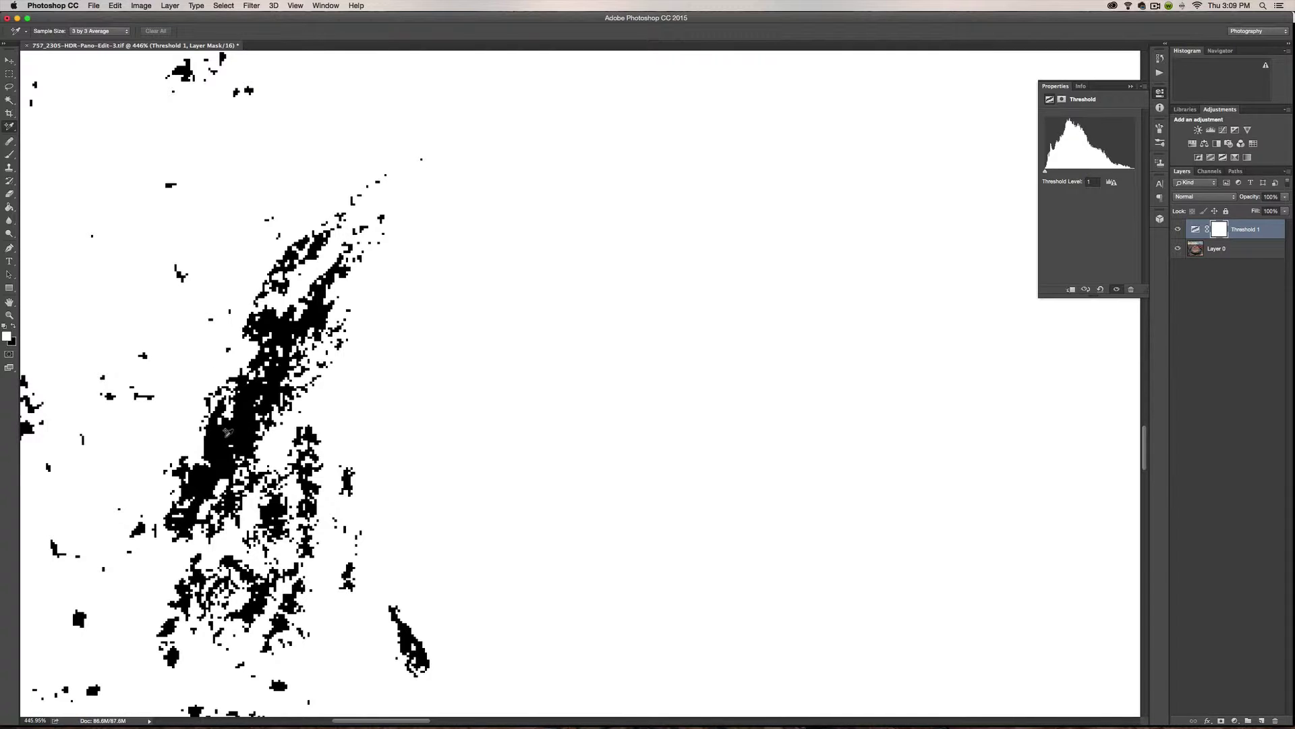
pyautogui.click(225, 432)
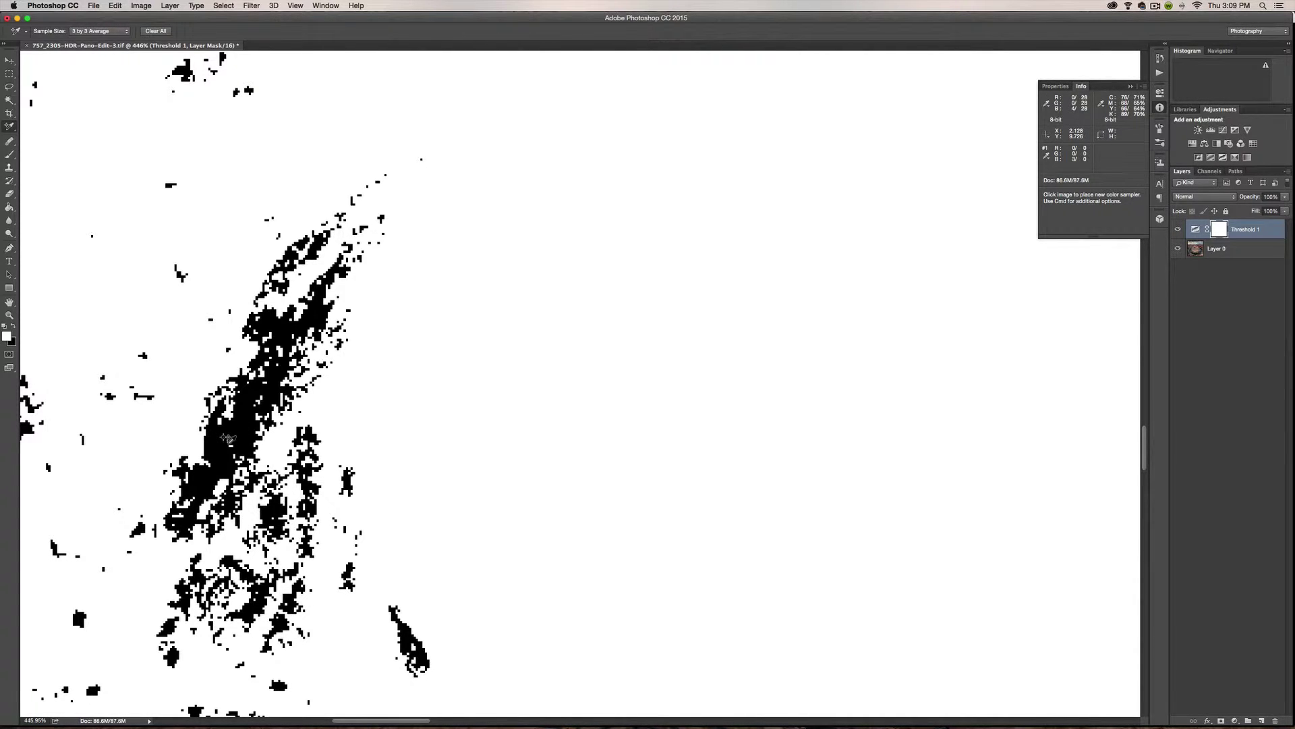
pyautogui.doubleClick(9, 302)
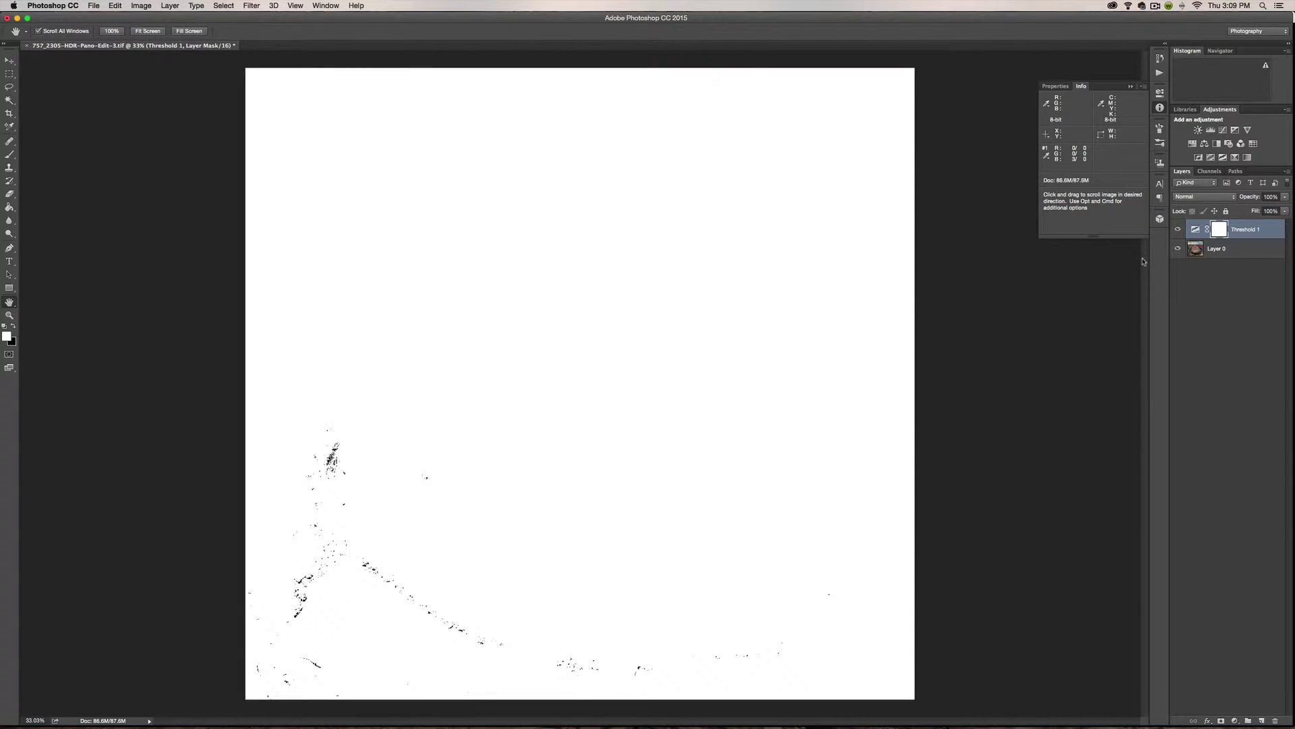
# - Reopen the Threshold 1 settings and raise the level to near 255
pyautogui.click(1196, 231)
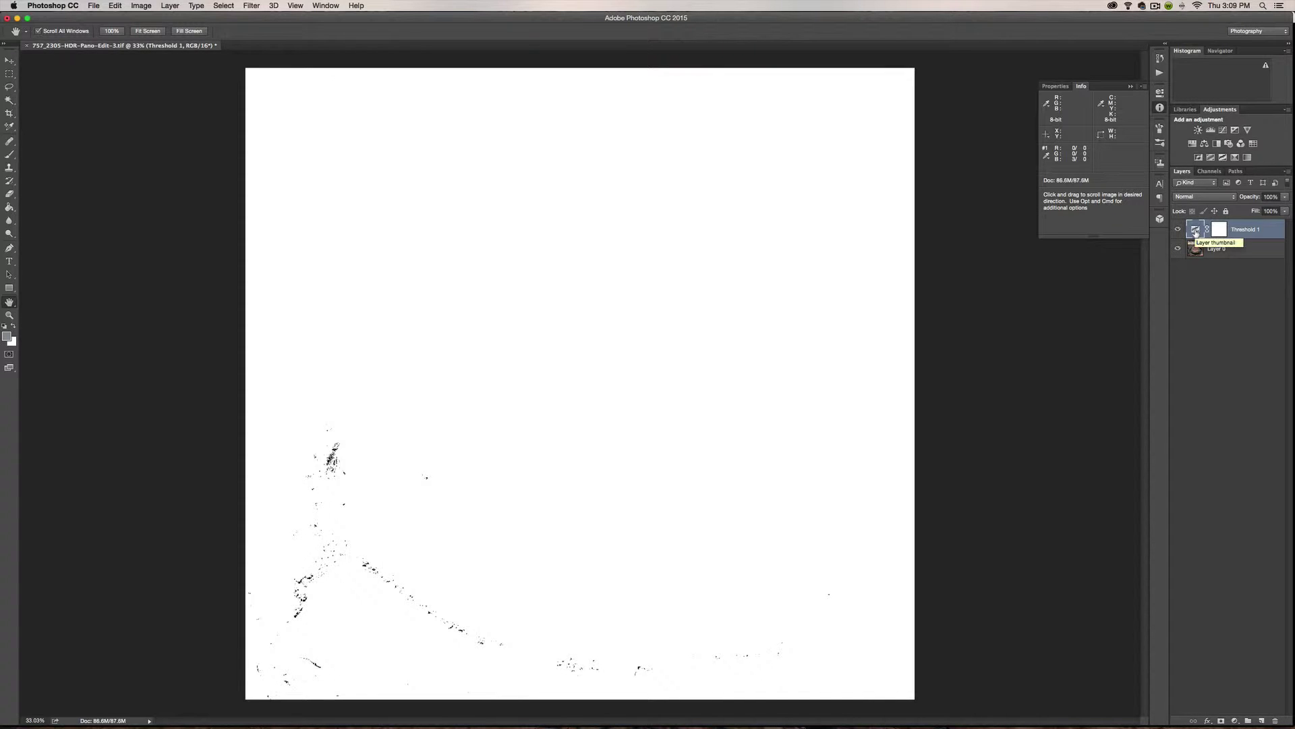
pyautogui.doubleClick(1195, 233)
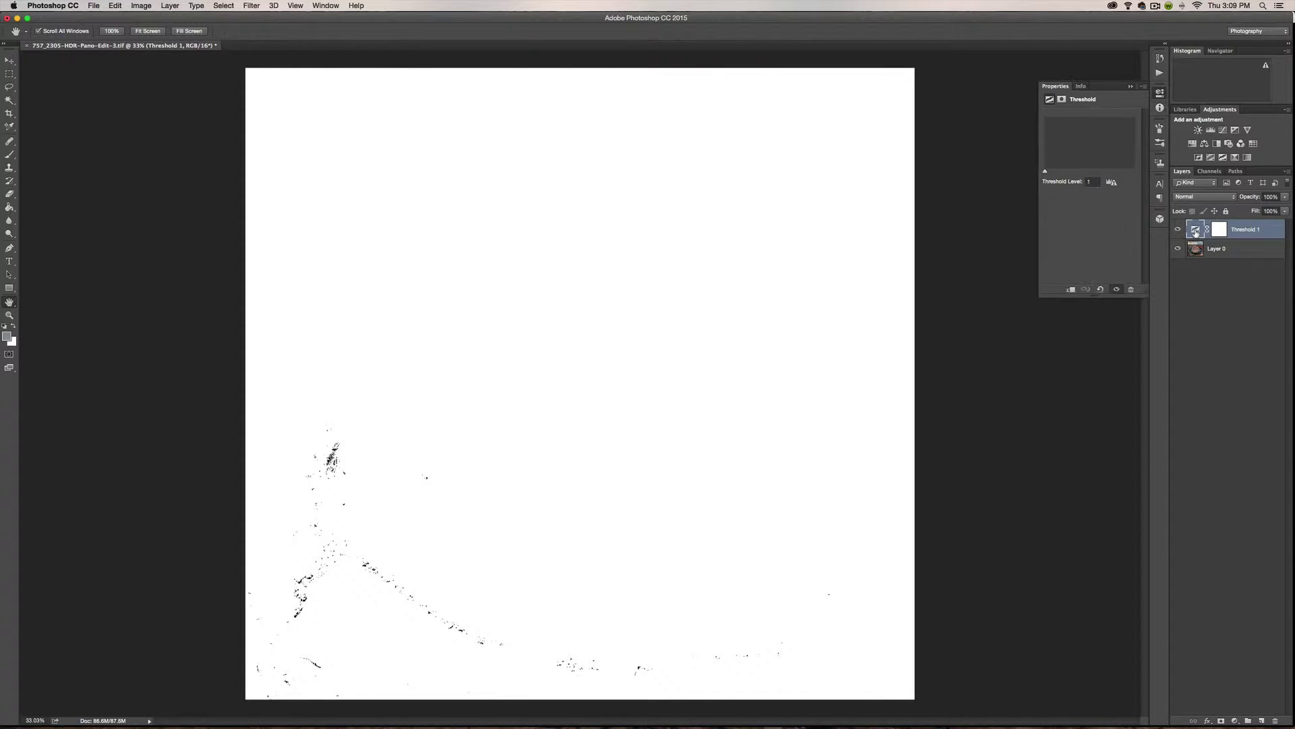
pyautogui.moveTo(1045, 171); pyautogui.dragTo(1146, 176)
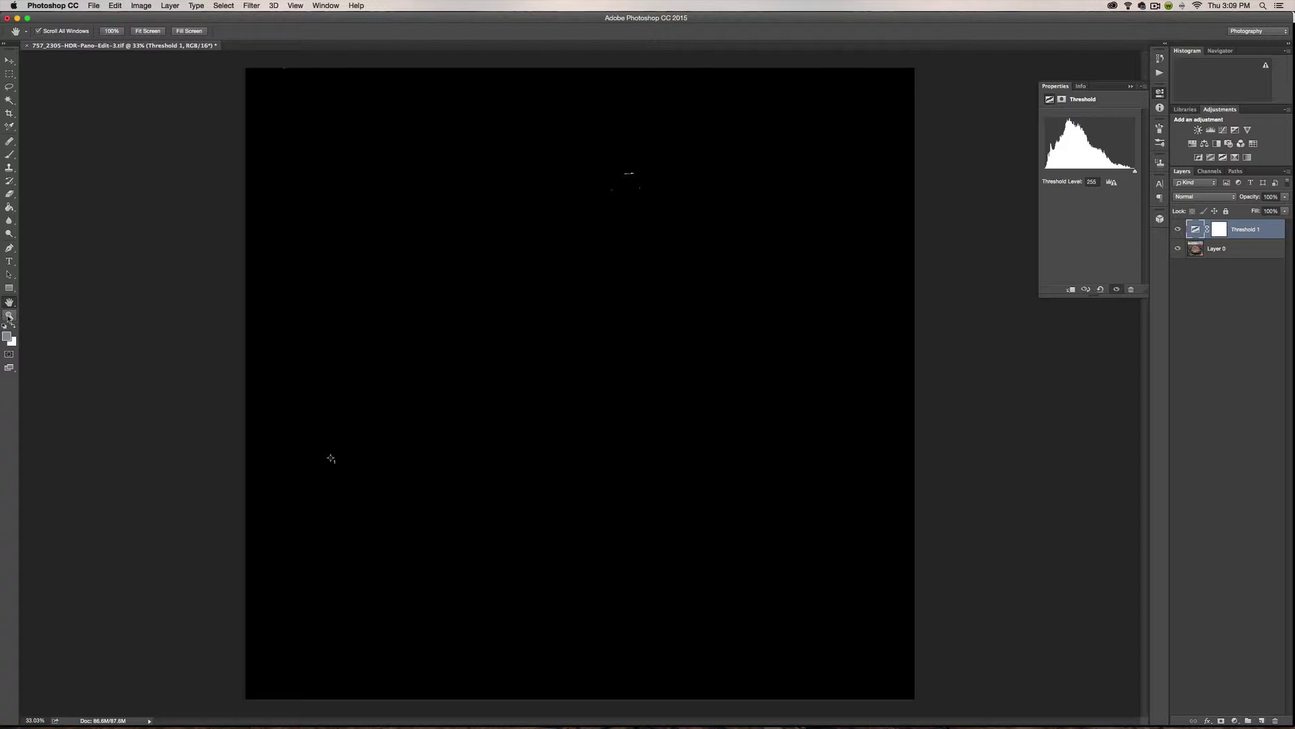
# - Zoom into the remaining white marks, place color sampler #2 on the brightest, then fit screen
pyautogui.doubleClick(9, 317)
pyautogui.scroll(5, 344, 286)
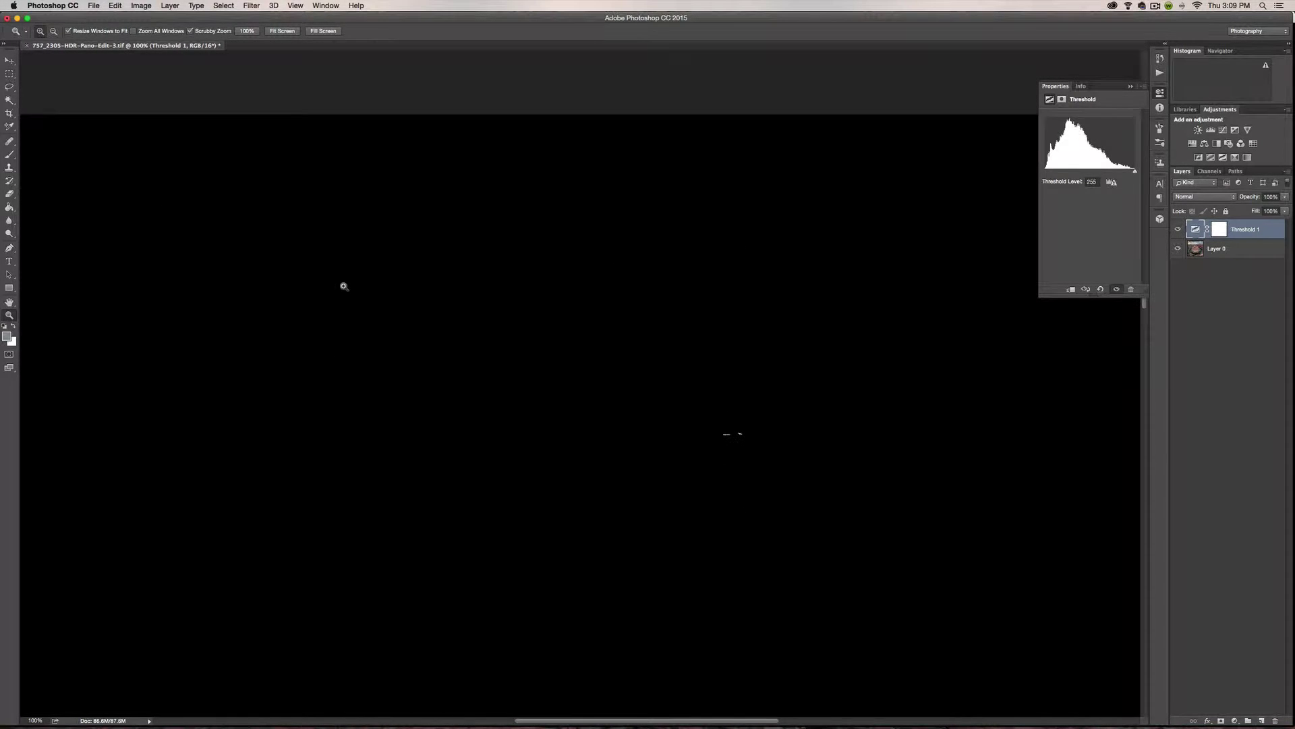
pyautogui.scroll(-2, 737, 429)
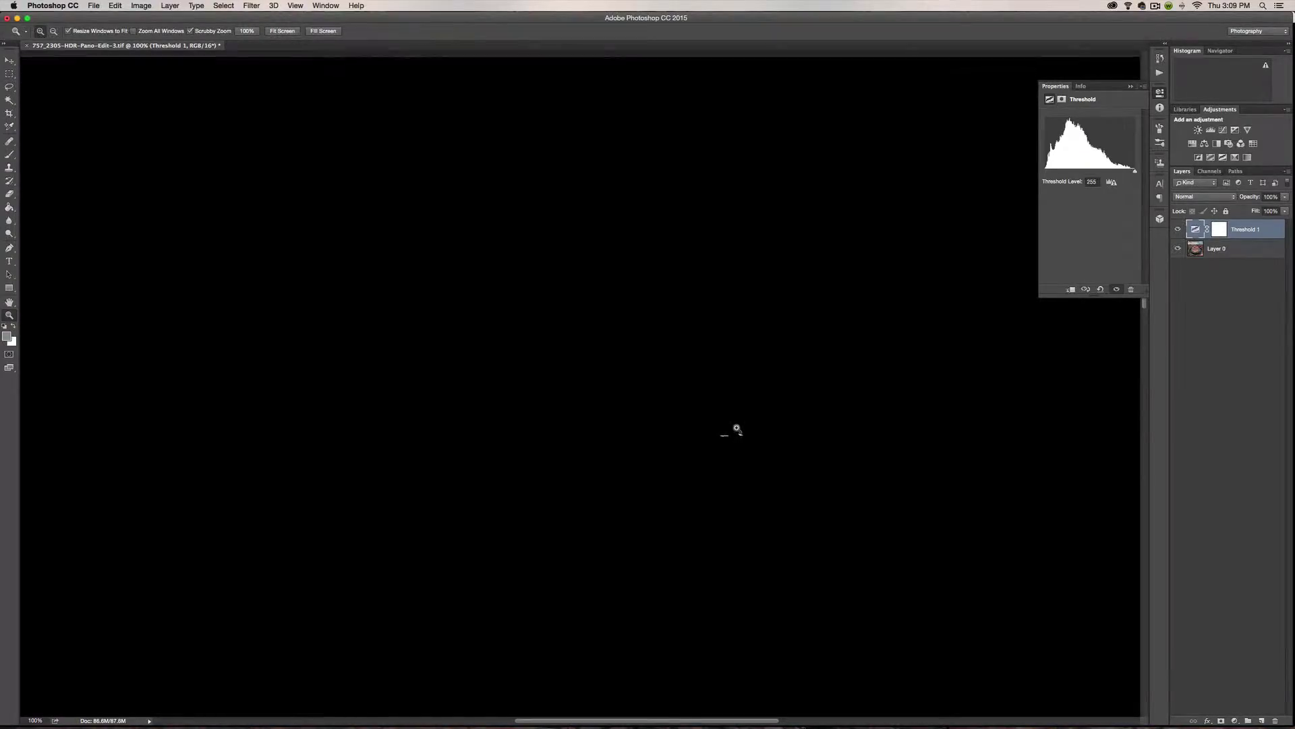
pyautogui.moveTo(738, 428); pyautogui.dragTo(737, 429)
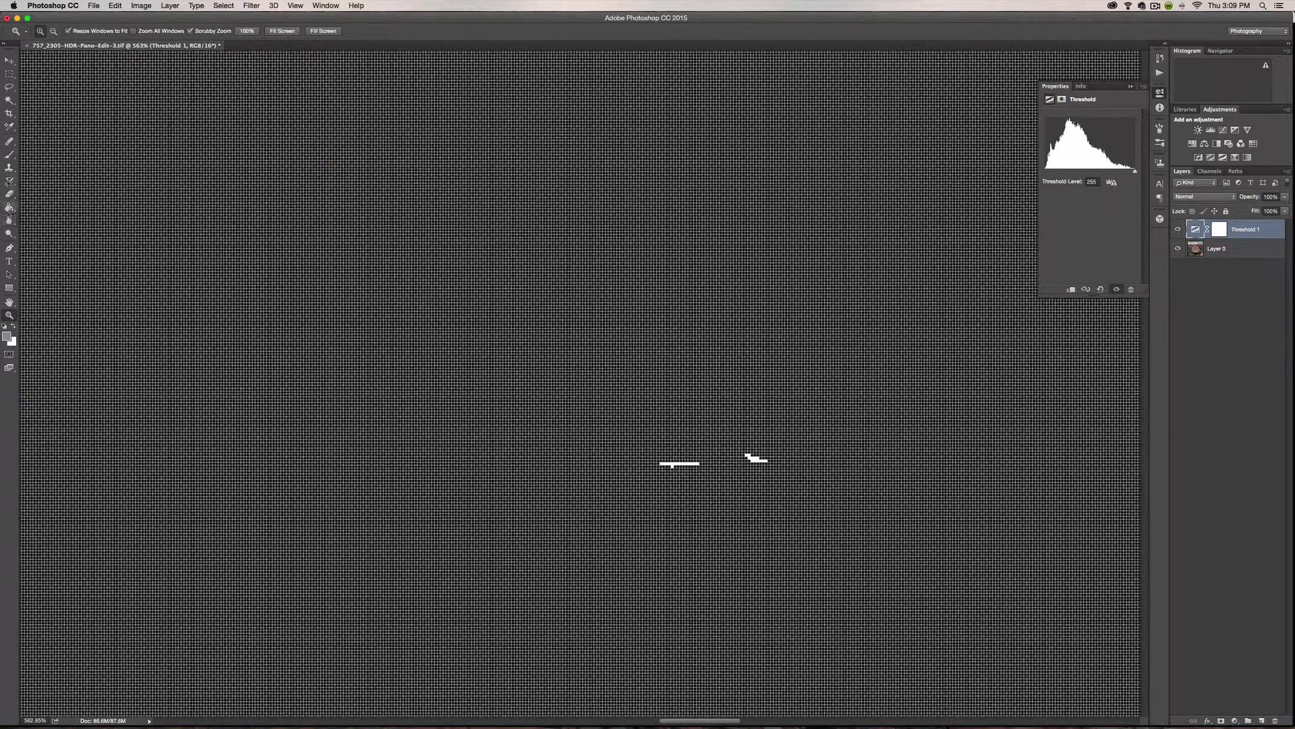
pyautogui.click(9, 127)
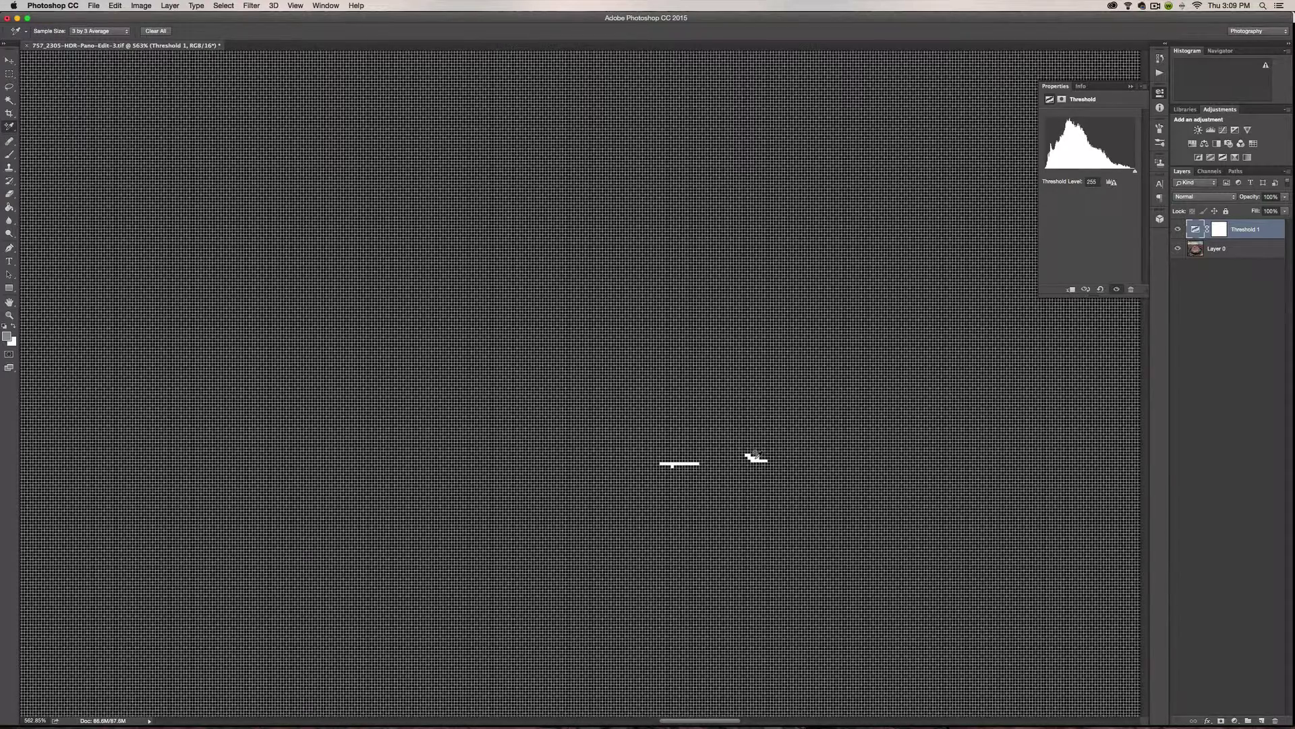
pyautogui.click(755, 457)
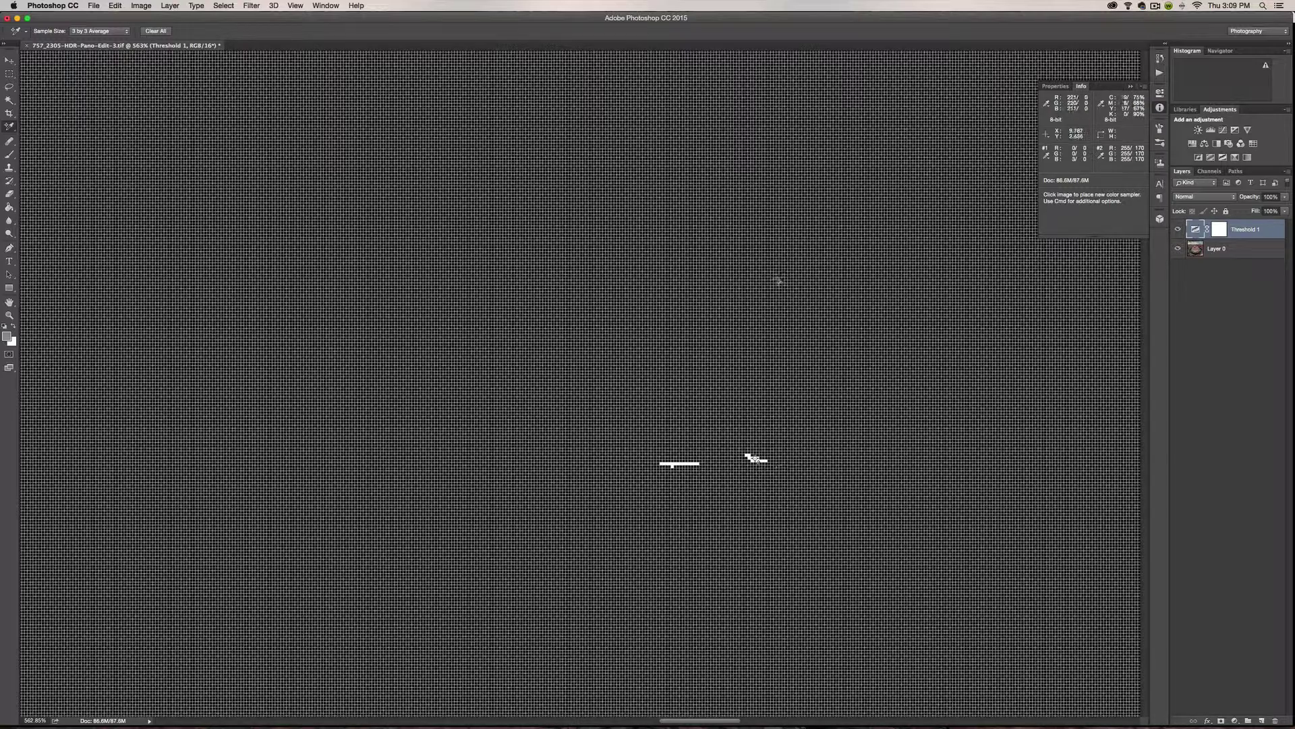
pyautogui.doubleClick(9, 302)
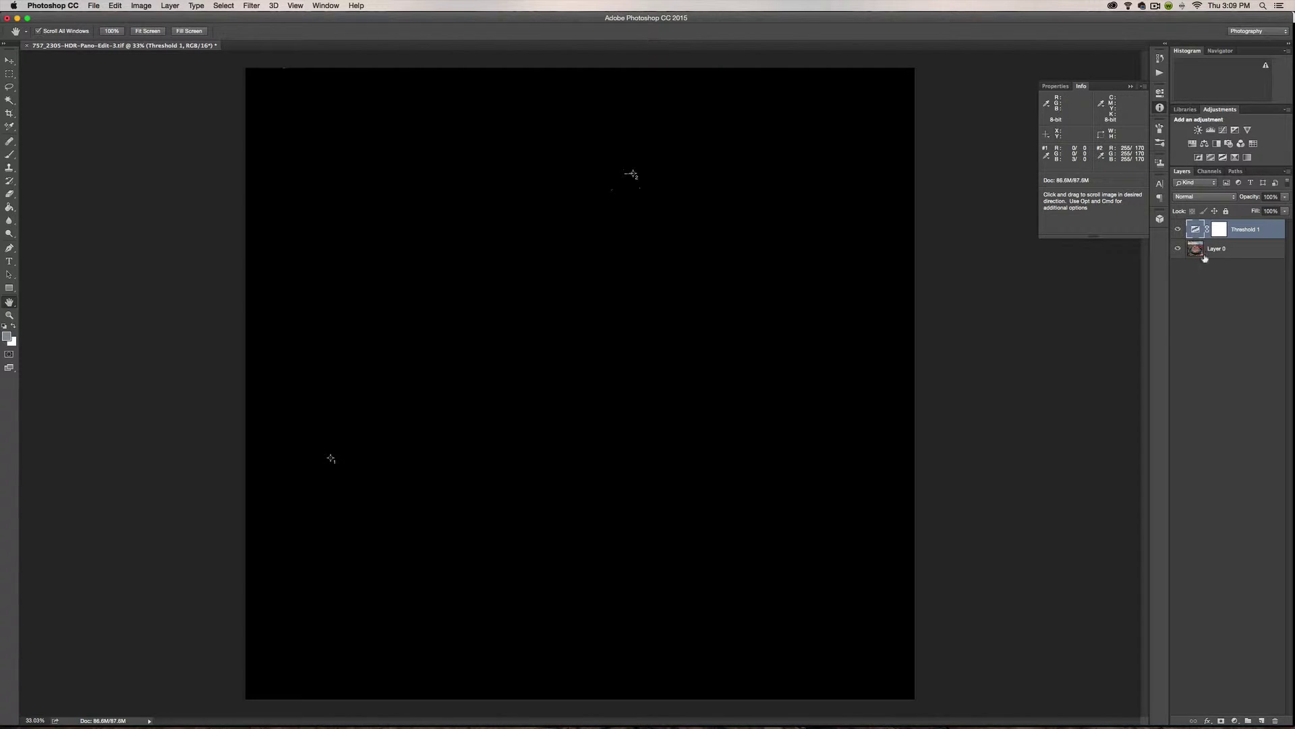
# - Hide the Threshold 1 layer and select Layer 0 in the Layers panel
pyautogui.click(1178, 229)
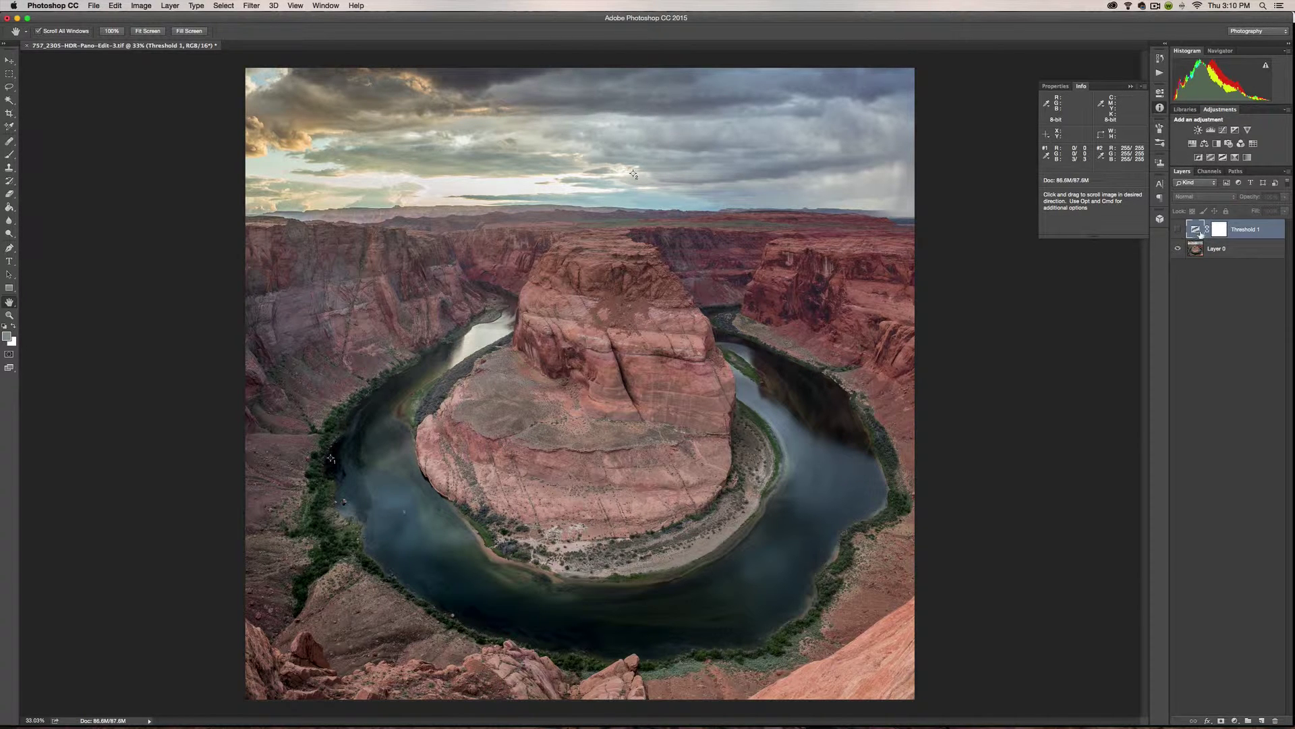
pyautogui.click(1232, 254)
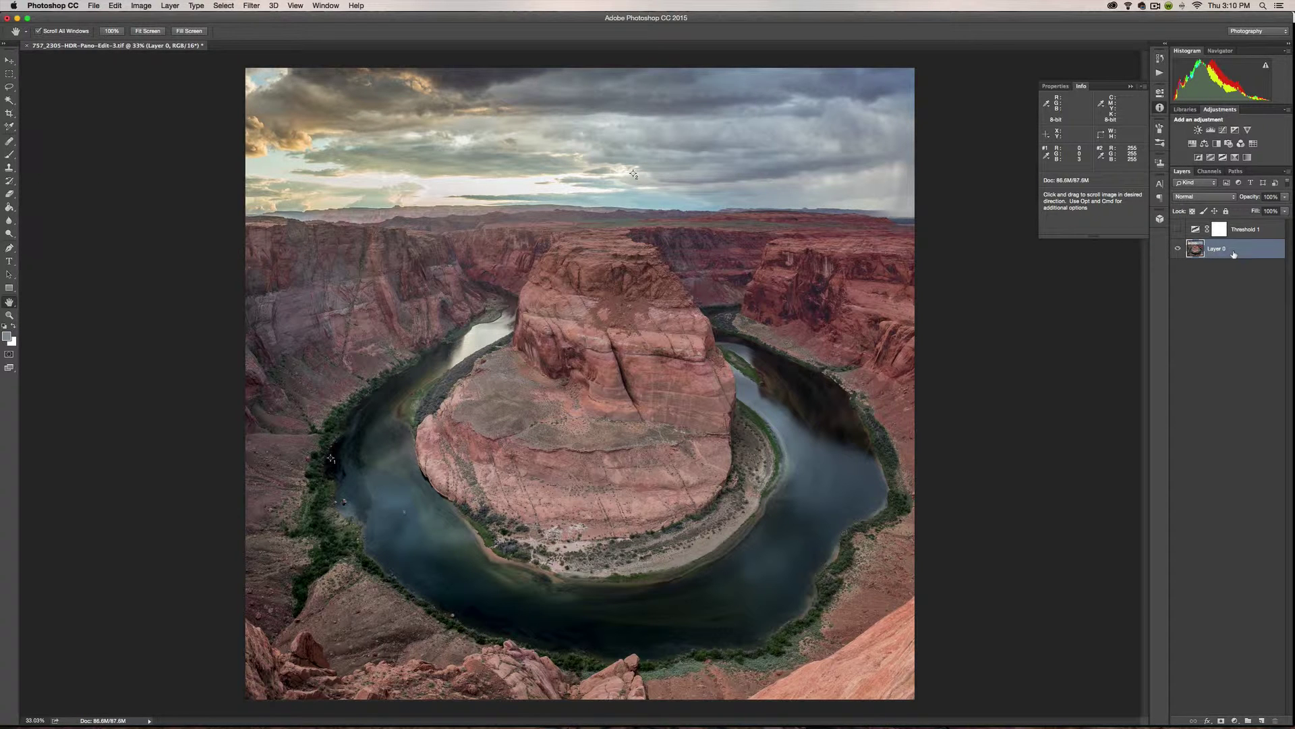
# - Create a new layer with the default name Layer 1 using Shift+Cmd+N
pyautogui.press('super+shift+n')
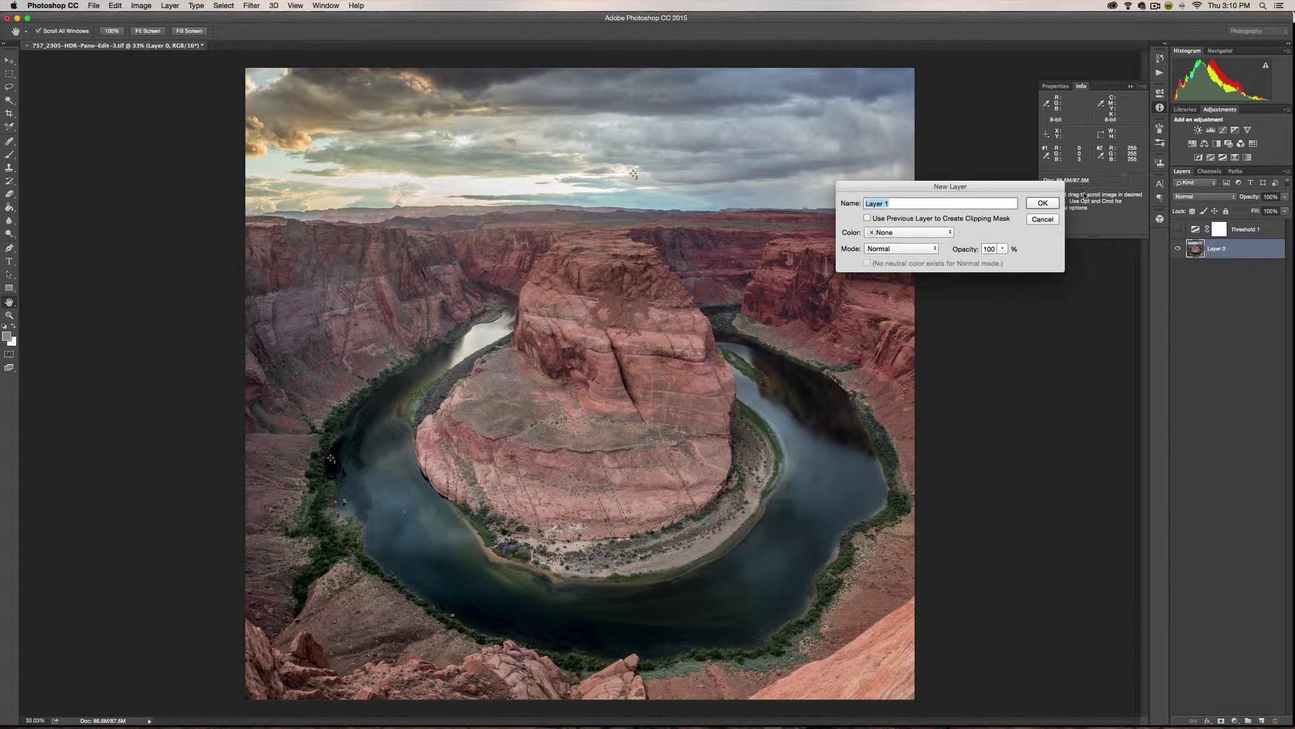
pyautogui.click(1042, 203)
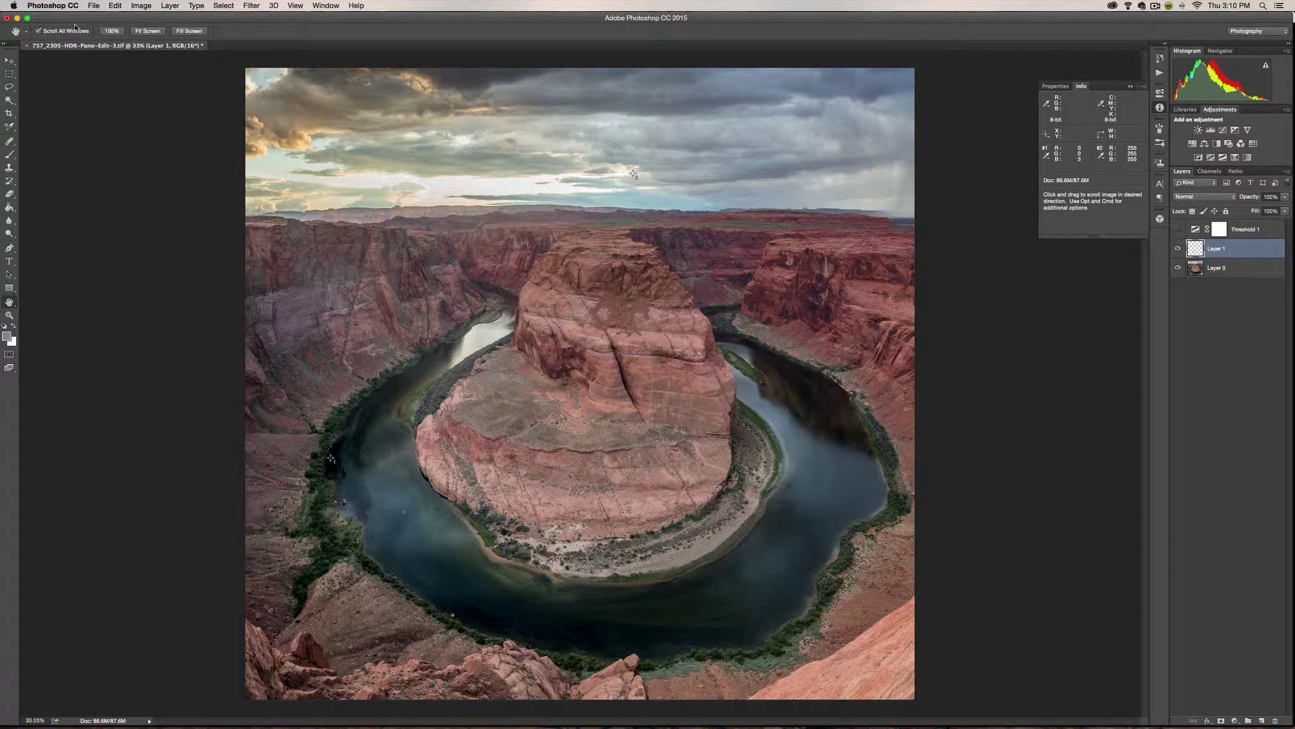
# - Use Edit > Fill to fill Layer 1 with 50% Gray at 100% opacity
pyautogui.click(115, 7)
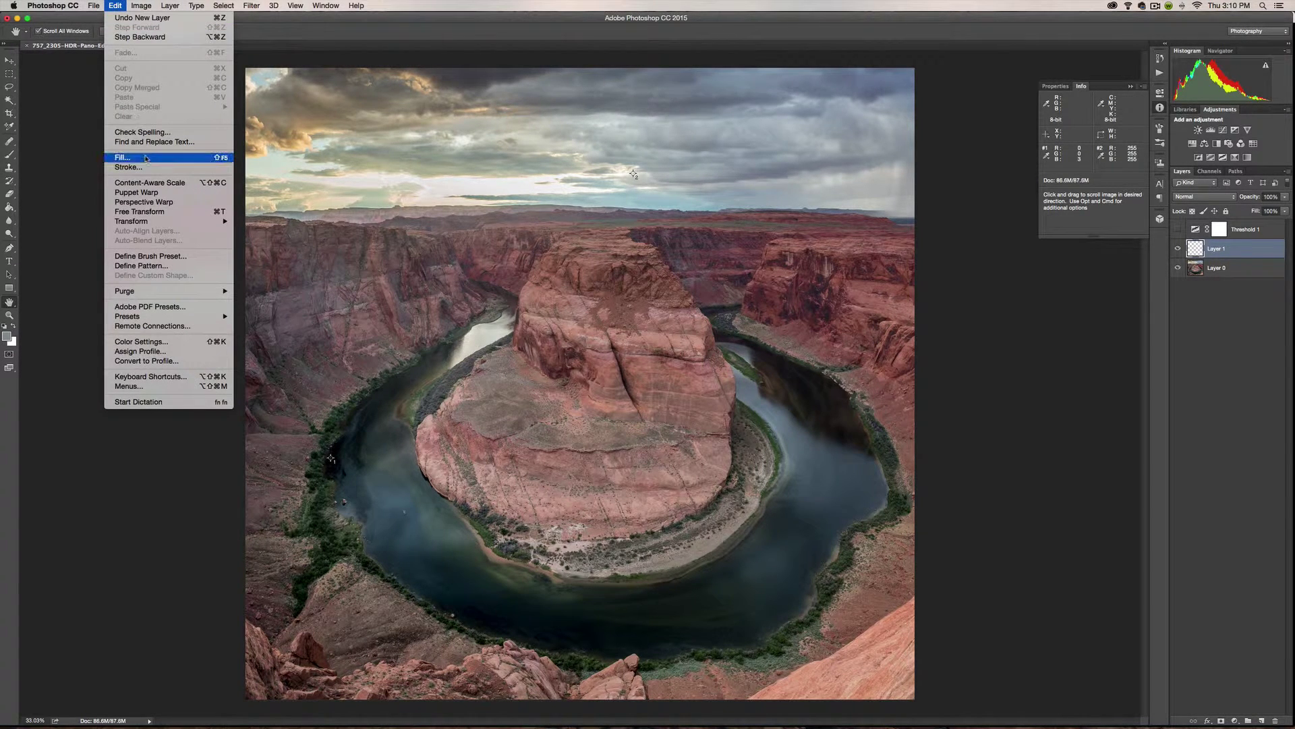
pyautogui.click(122, 158)
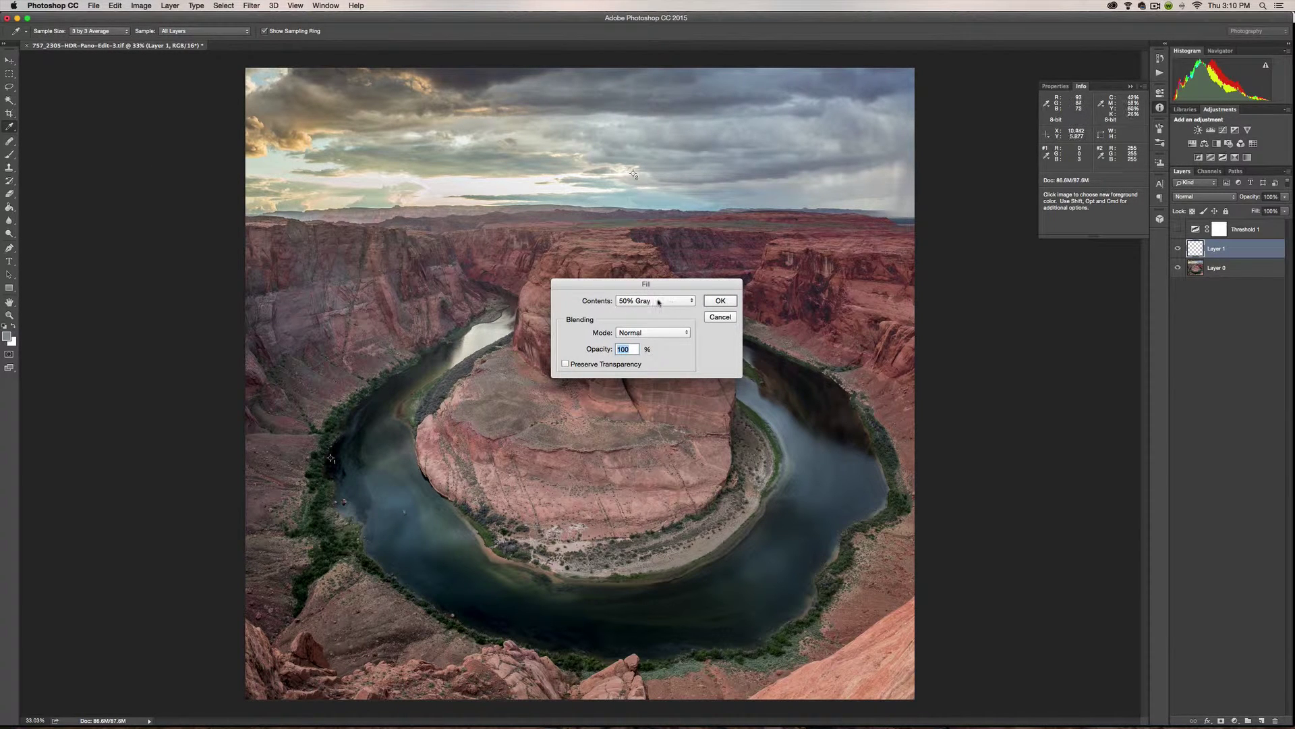
pyautogui.click(720, 301)
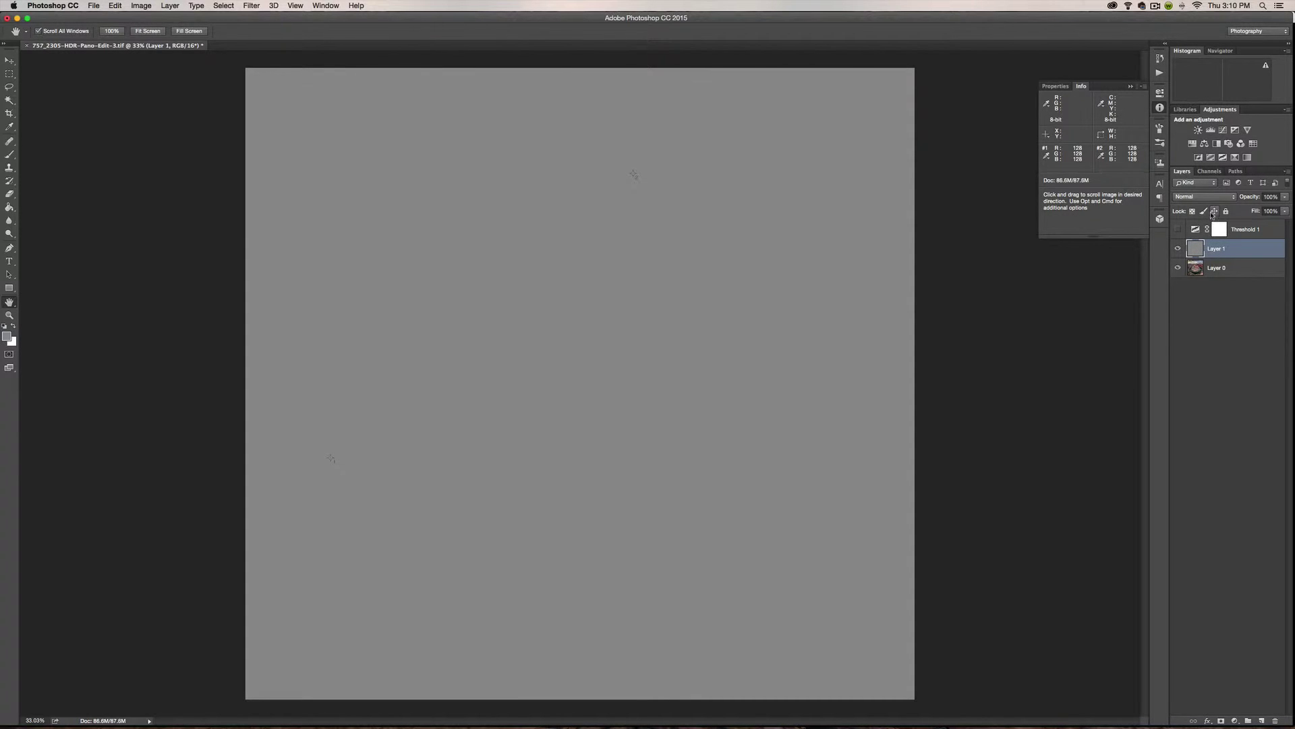
# - Switch Layer 1's blend mode to Difference and collapse the floating Info panel
pyautogui.click(1204, 198)
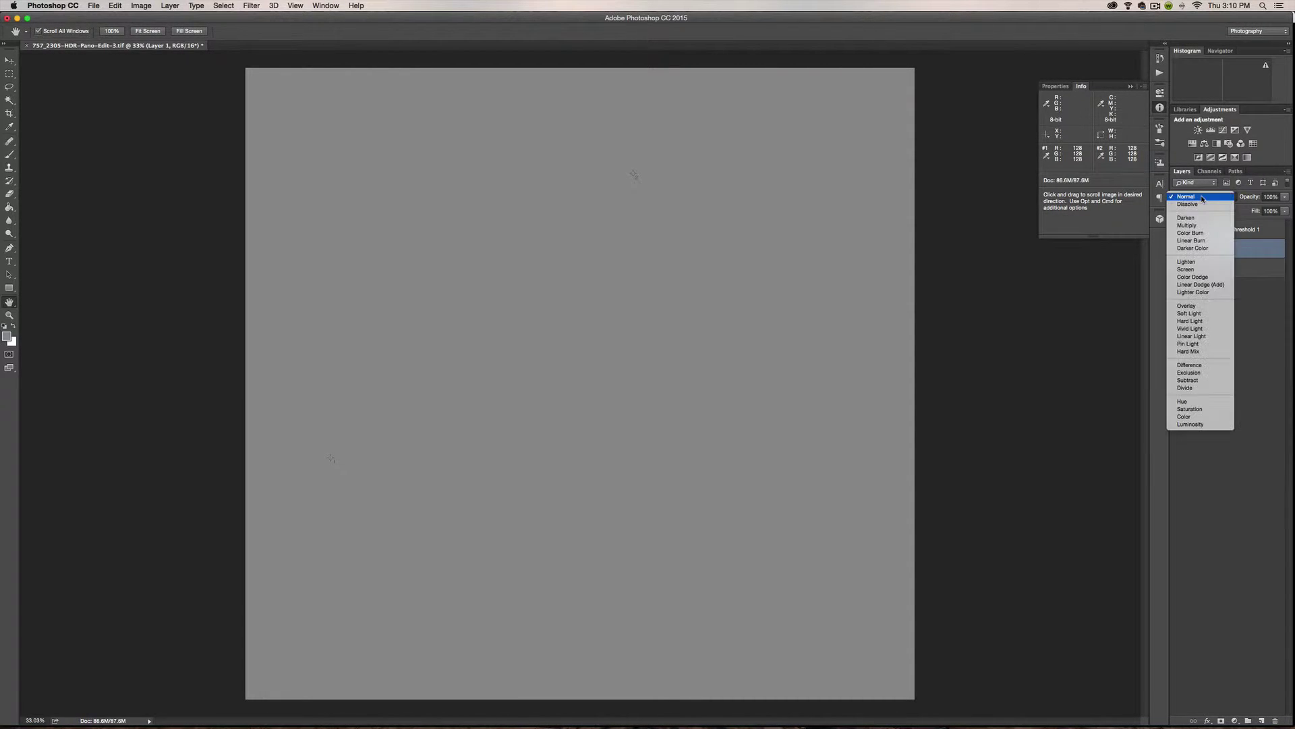
pyautogui.click(1209, 366)
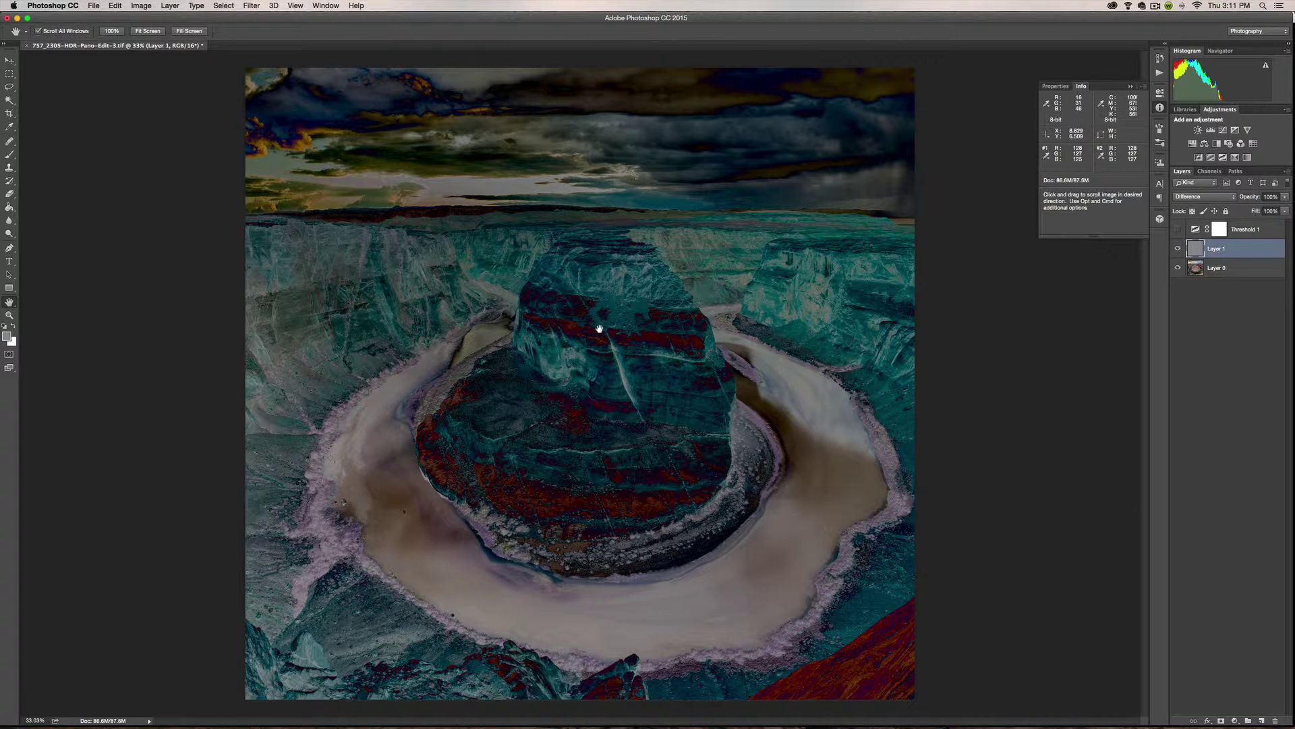
pyautogui.click(1130, 88)
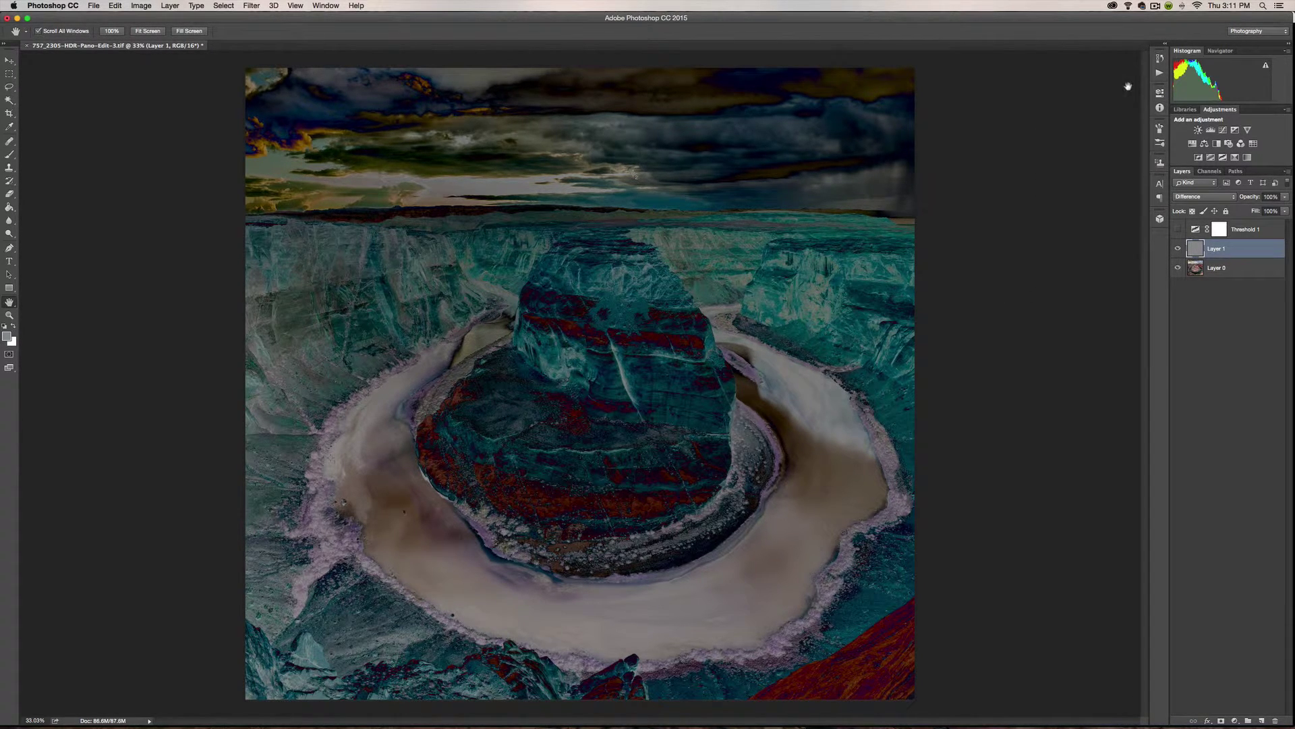
# - Show Threshold 1 again and set its level to 2, leaving sparse black specks
pyautogui.click(1178, 230)
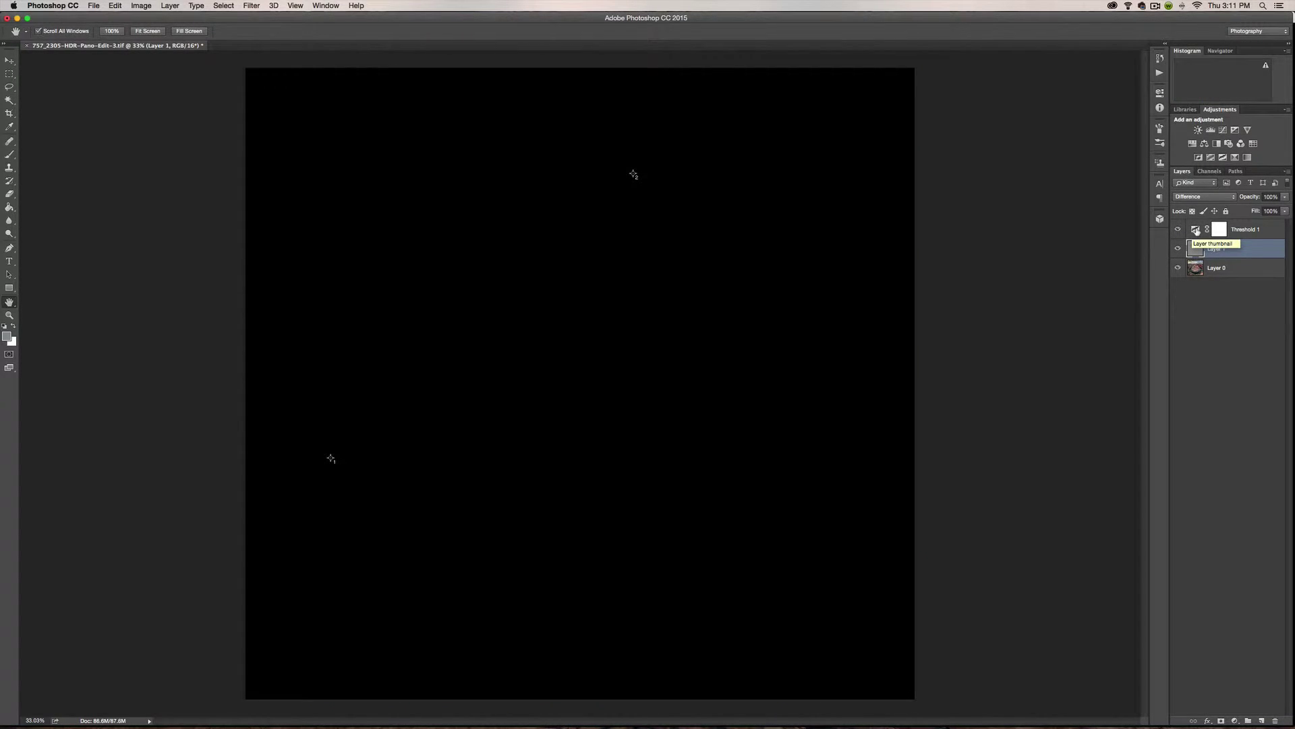
pyautogui.doubleClick(1196, 231)
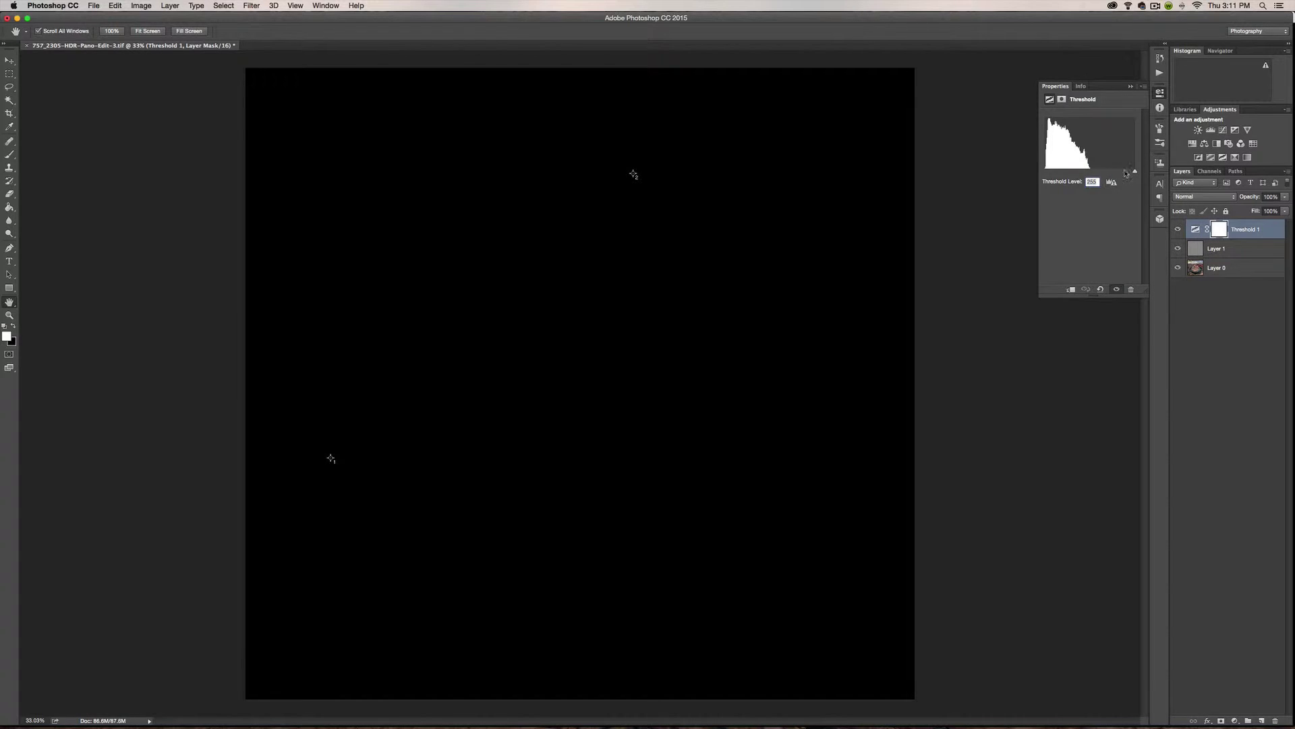
pyautogui.moveTo(1136, 172); pyautogui.dragTo(1036, 173)
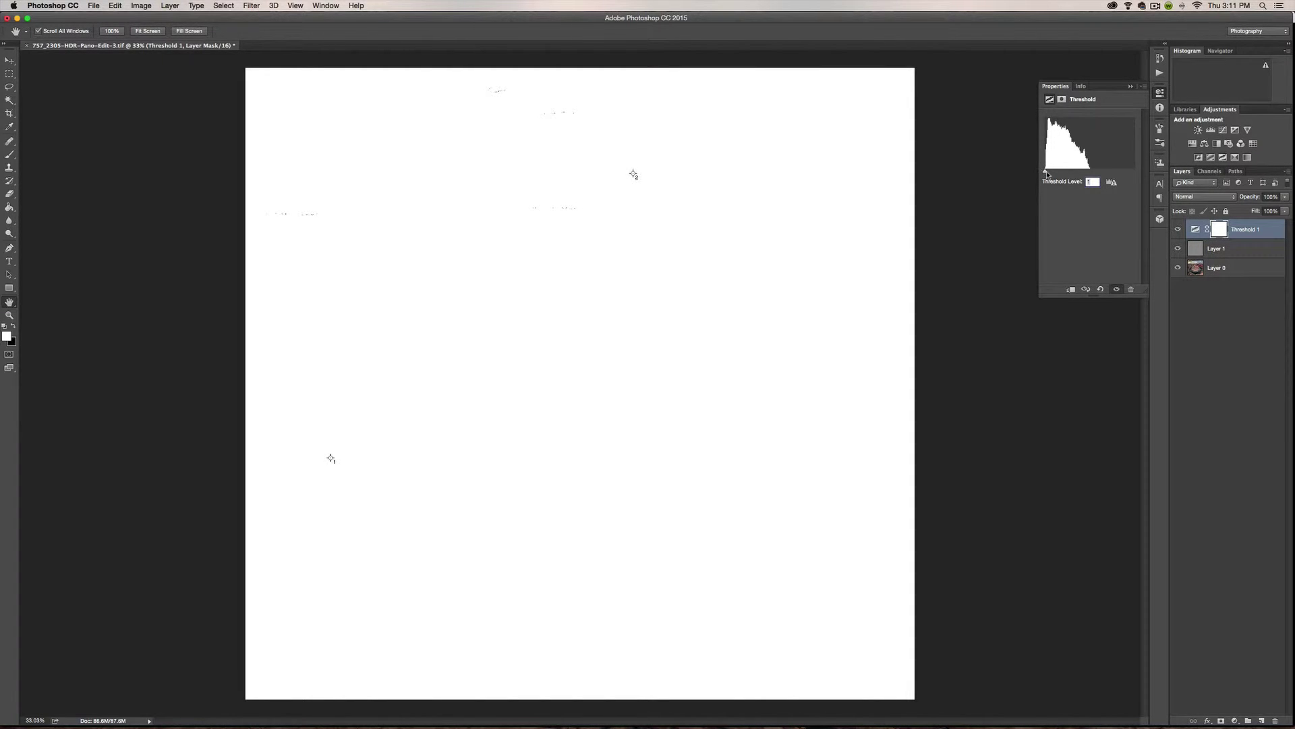
pyautogui.moveTo(1045, 173); pyautogui.dragTo(1047, 173)
# - Zoom into the sky and place color sample point #3 on a black speck
pyautogui.doubleClick(10, 316)
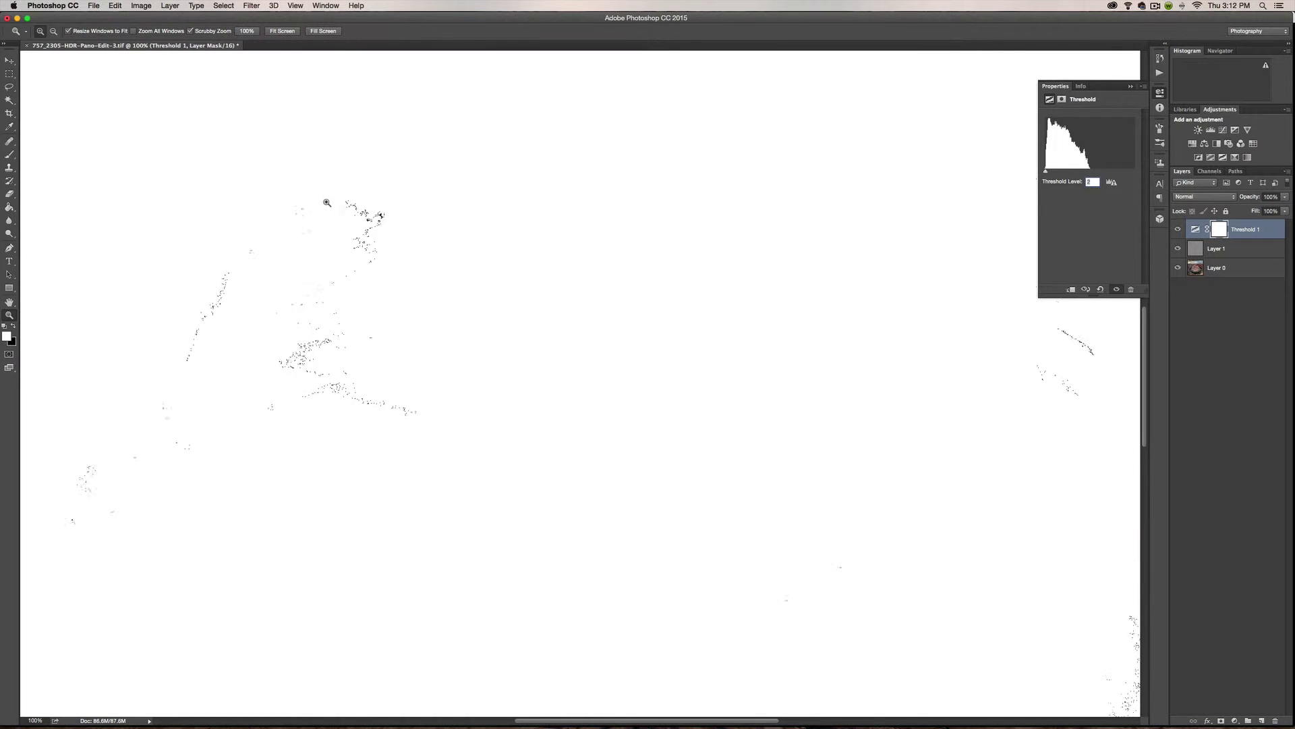
pyautogui.scroll(10, 326, 202)
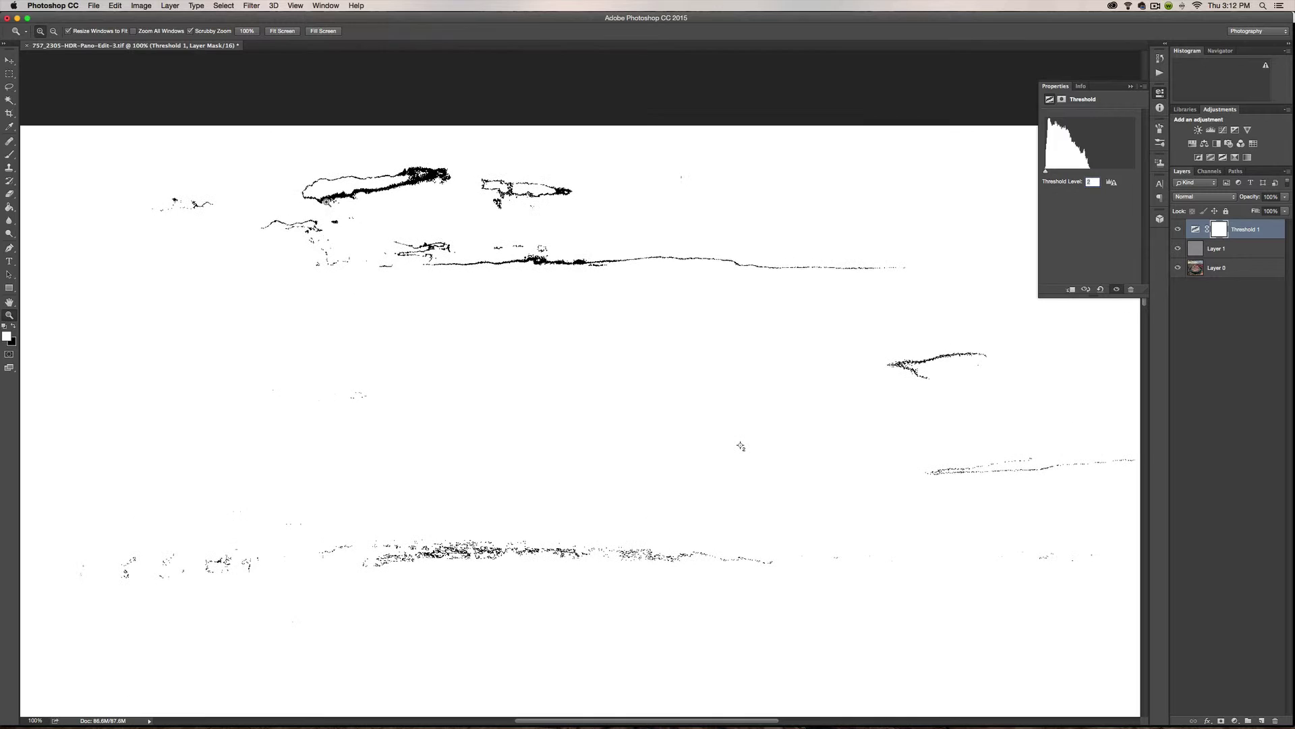
pyautogui.click(426, 172)
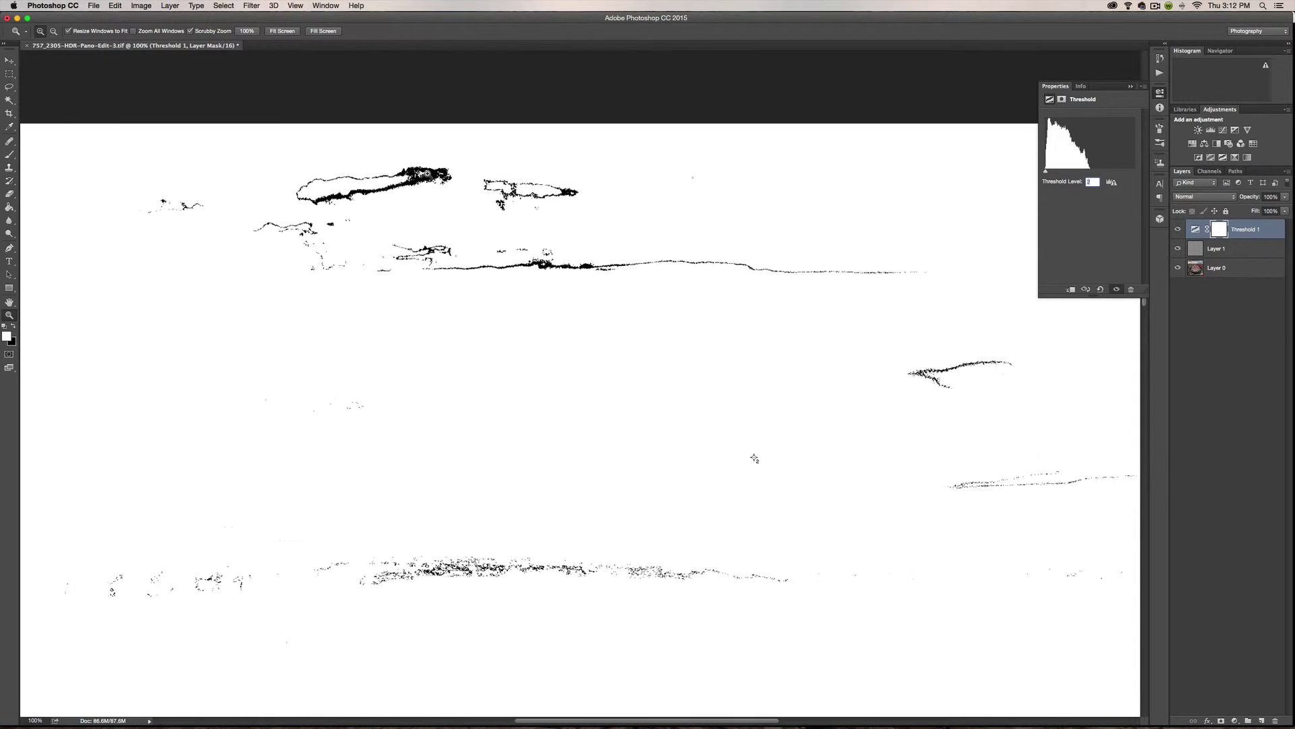
pyautogui.moveTo(427, 173); pyautogui.dragTo(427, 172)
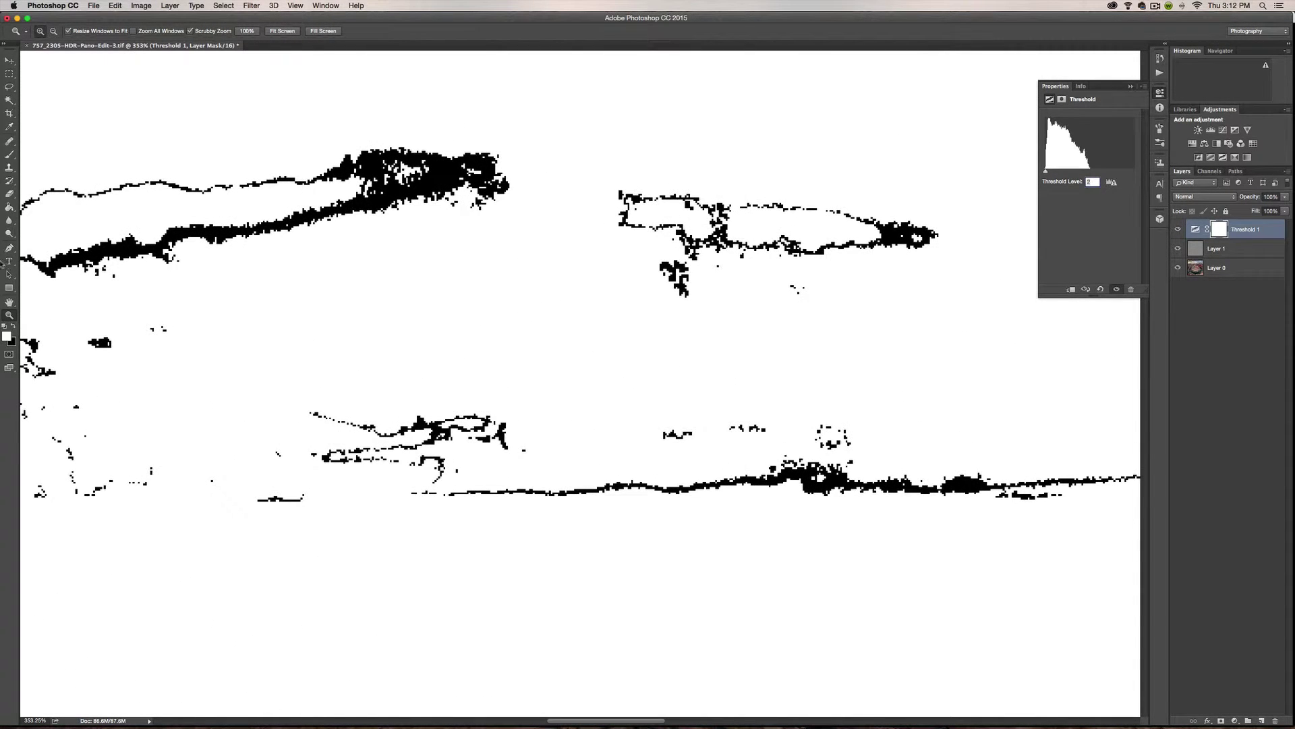
pyautogui.click(10, 127)
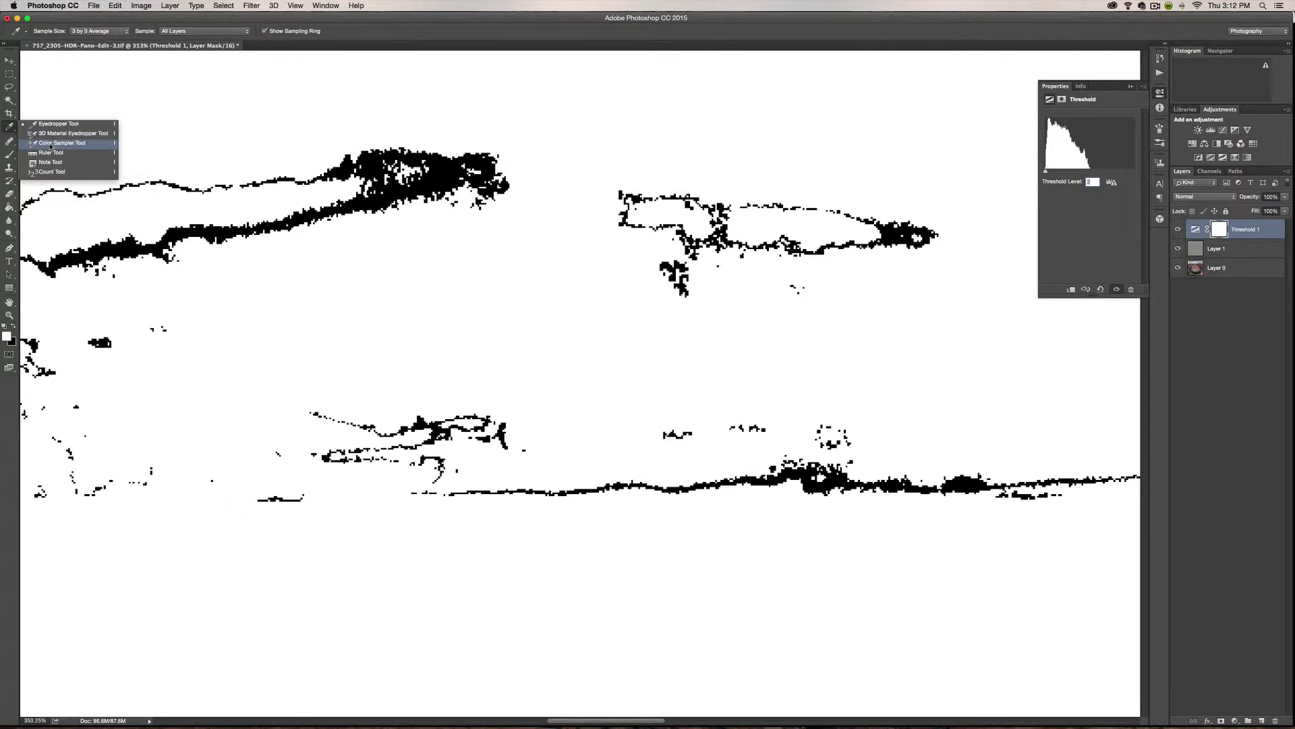
pyautogui.click(50, 143)
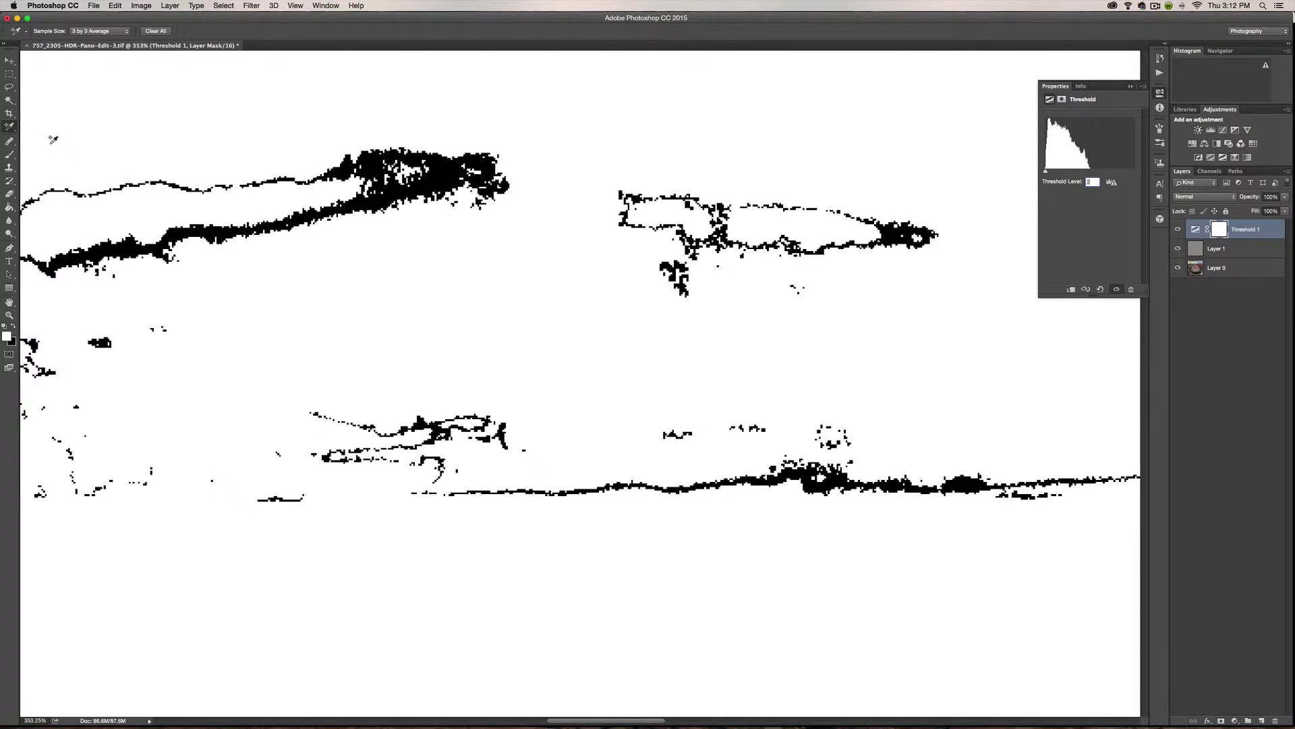
pyautogui.click(440, 176)
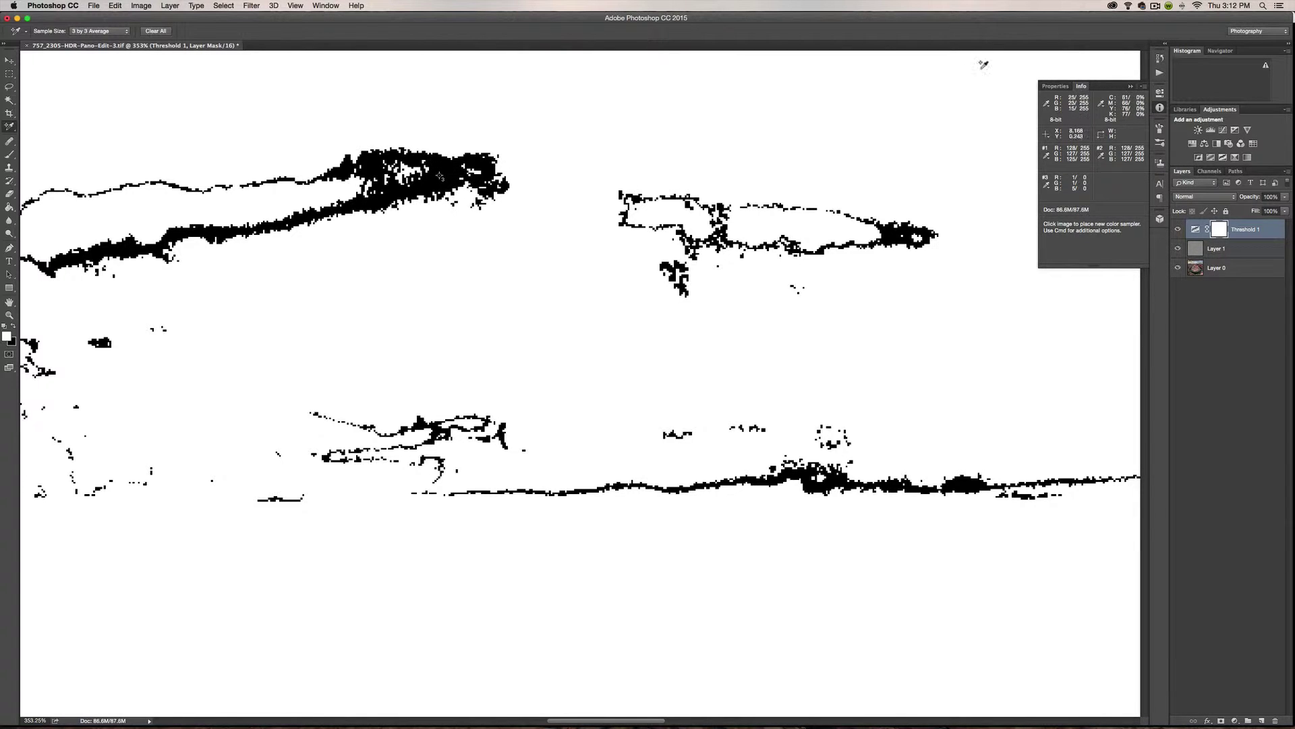
pyautogui.click(1131, 86)
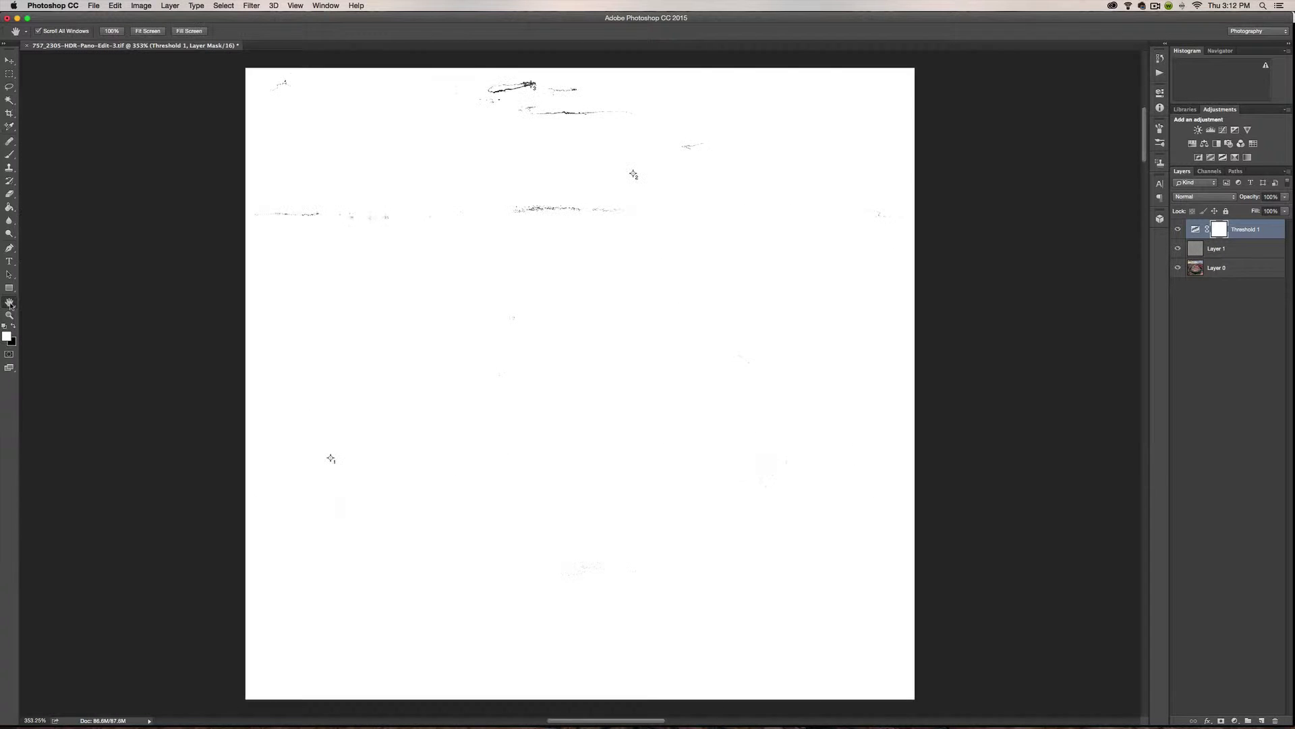
# - Fit the image on screen and hide Threshold 1 and the gray Layer 1
pyautogui.doubleClick(9, 303)
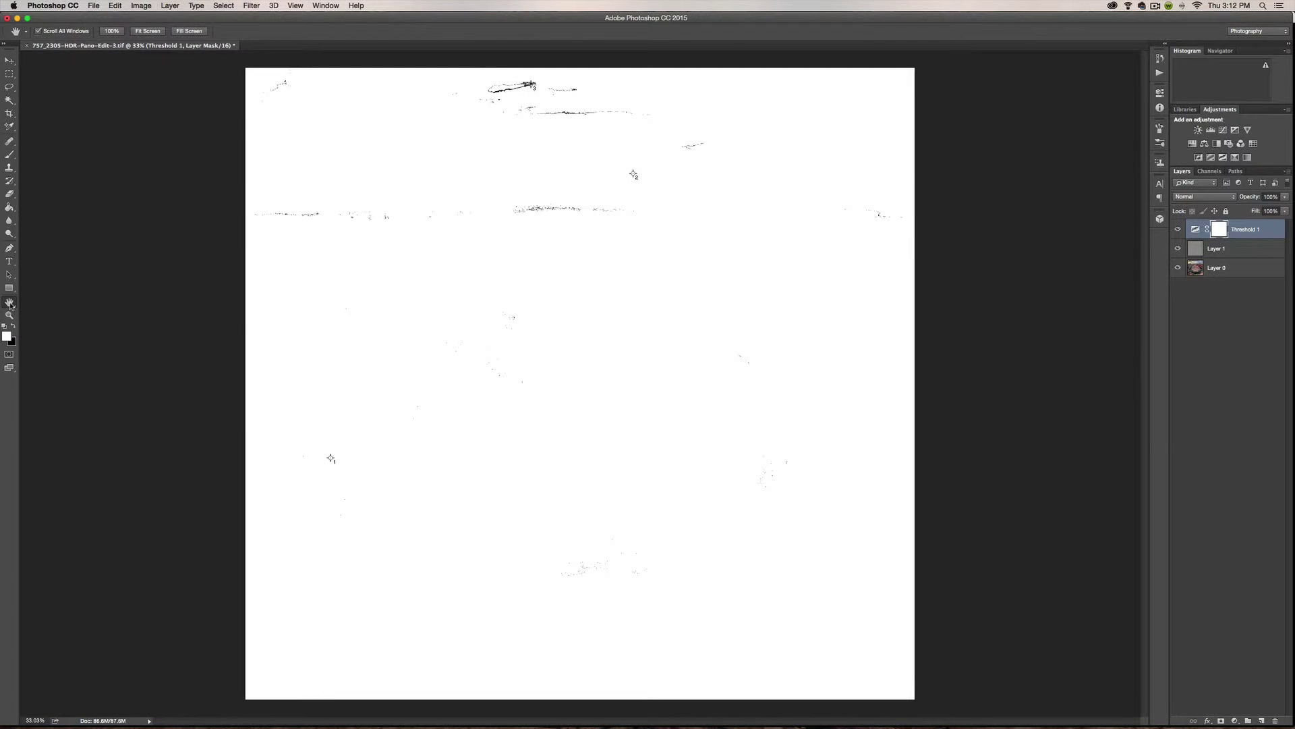
pyautogui.click(1179, 230)
pyautogui.click(1178, 249)
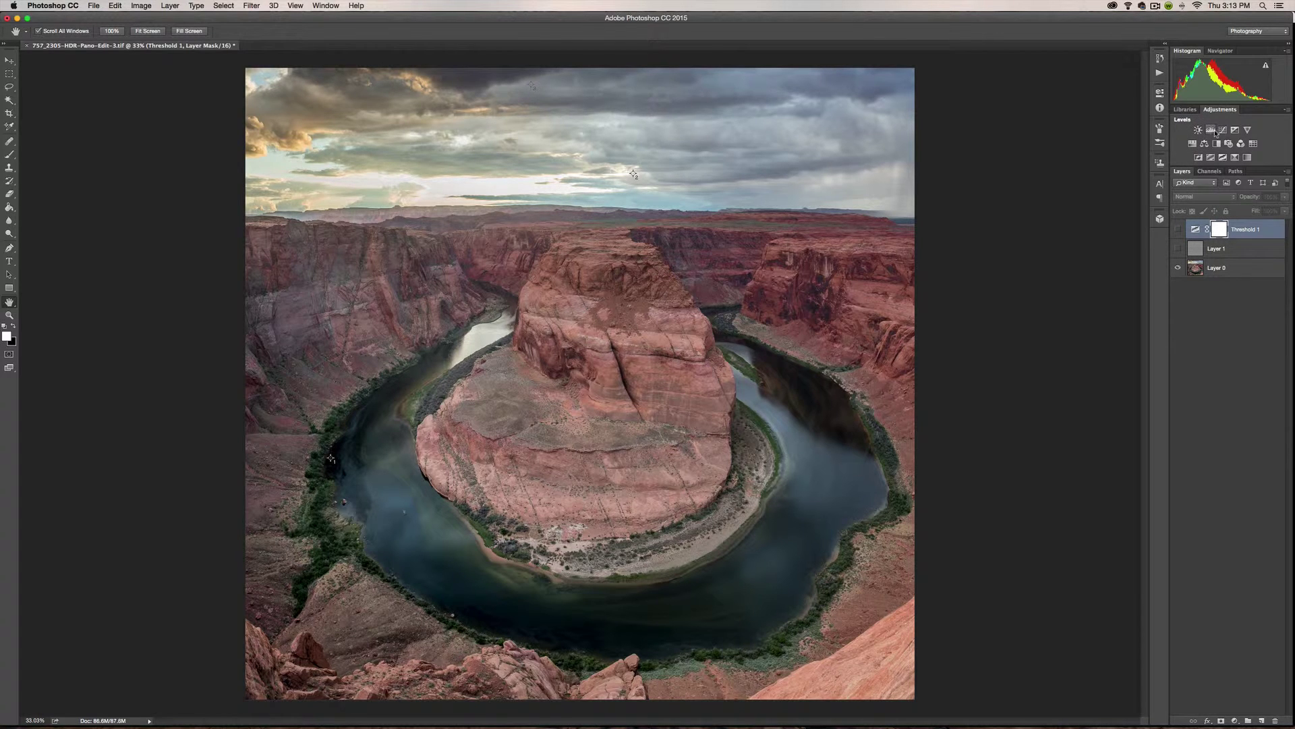
# - Add a Curves 1 adjustment layer and pick its black-point eyedropper
pyautogui.click(1223, 130)
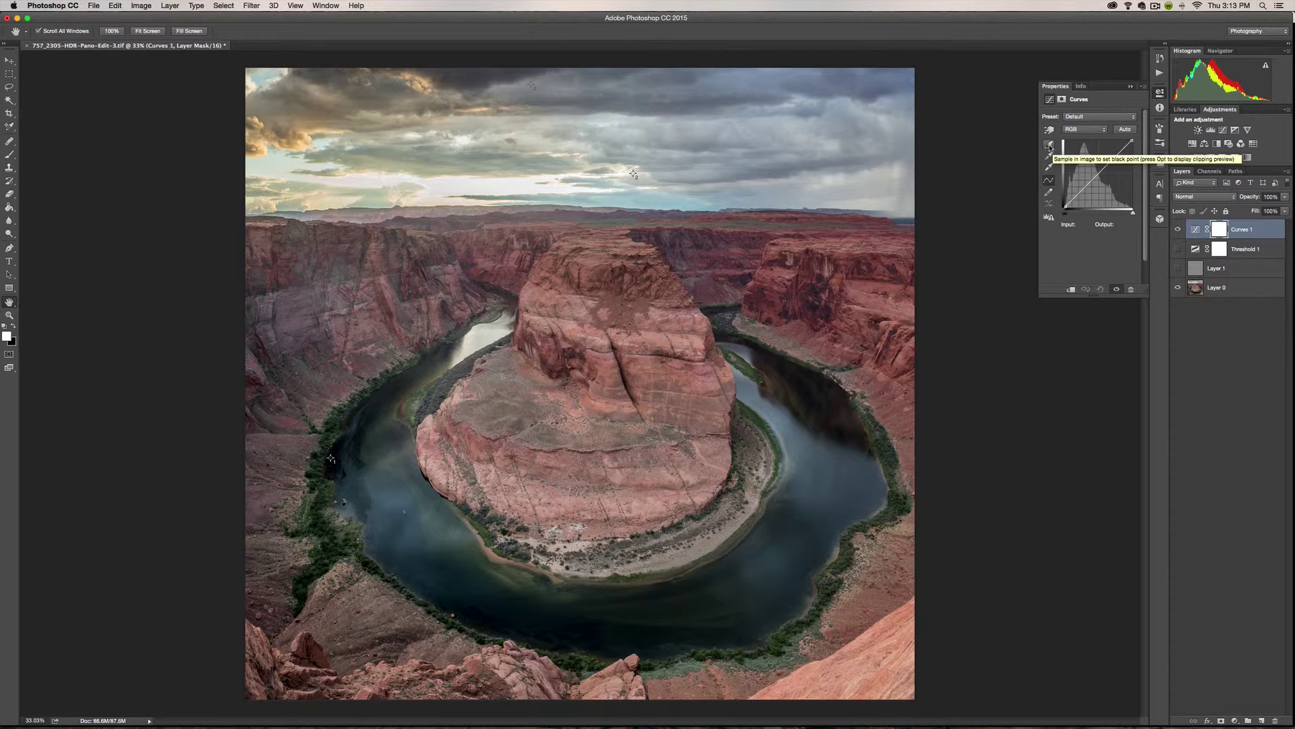
pyautogui.click(1049, 146)
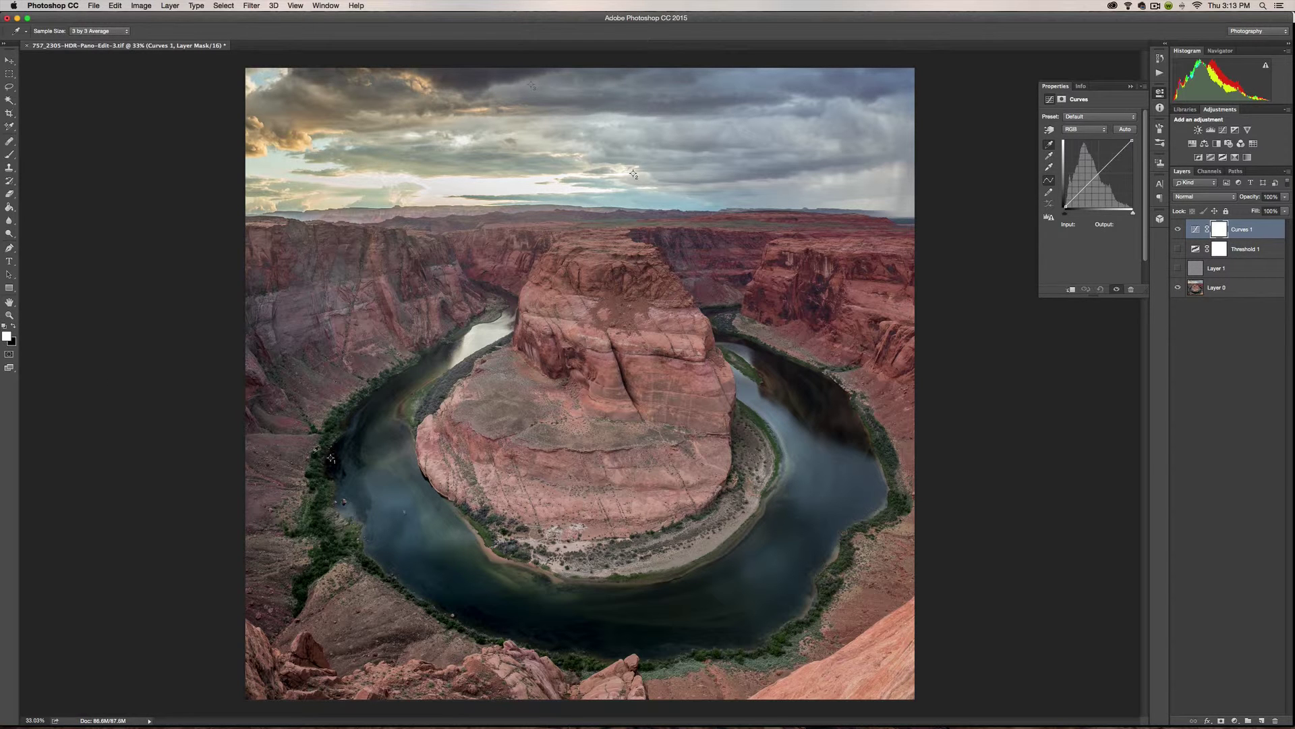
# - At 100% view, set the Curves 1 black point from the marked dark sample
pyautogui.click(10, 315)
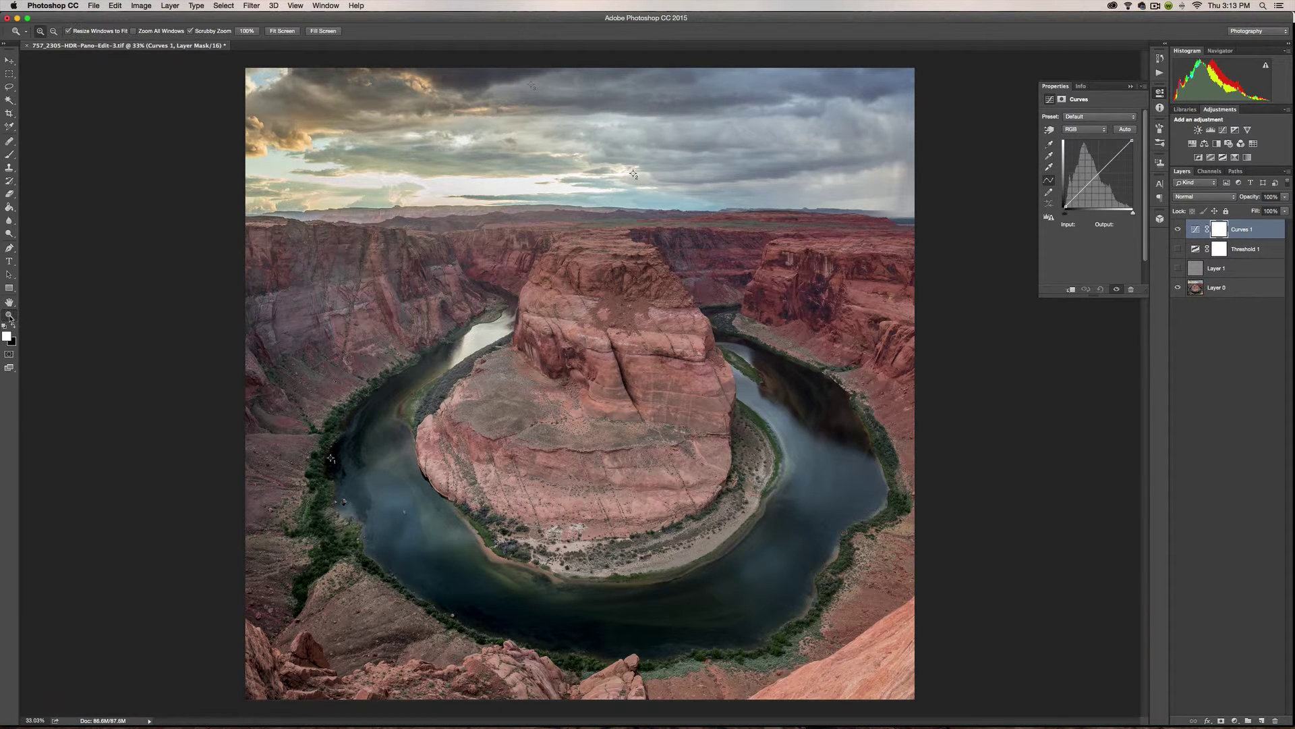
pyautogui.doubleClick(9, 315)
pyautogui.hscroll(-10, 378, 479)
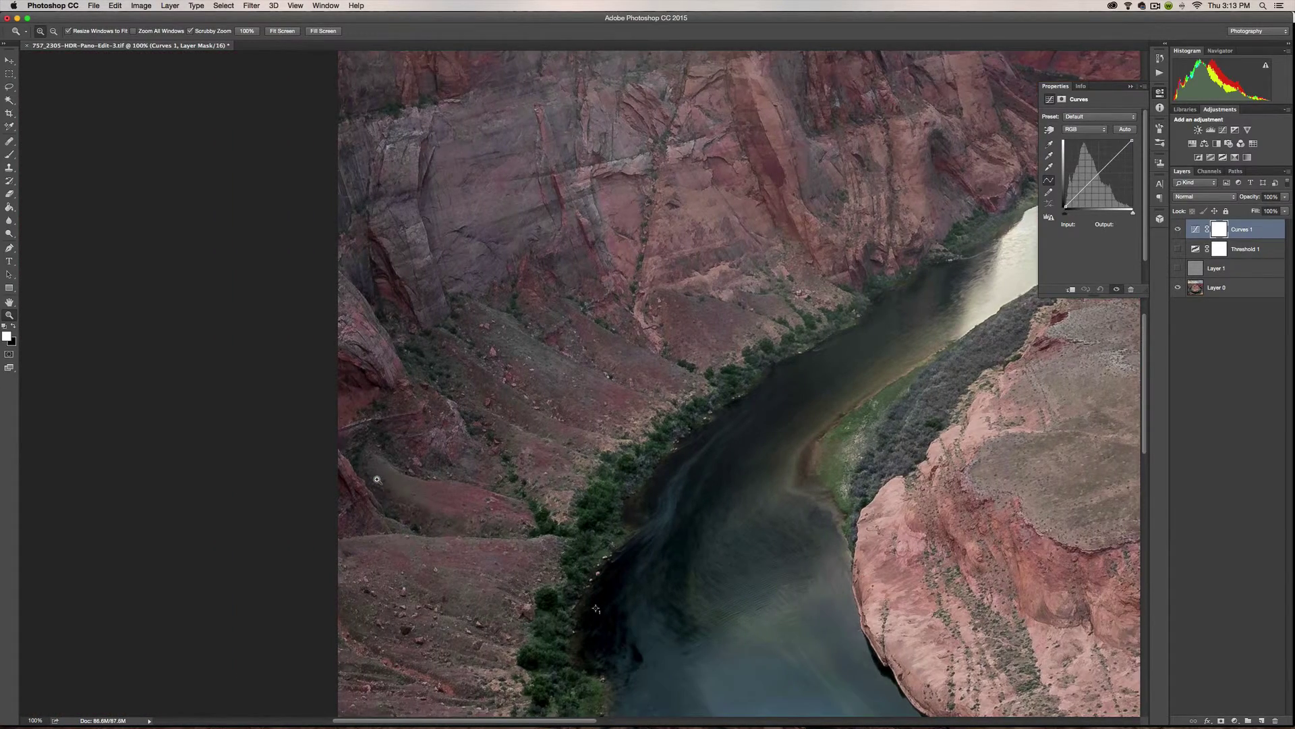
pyautogui.scroll(-5, 377, 479)
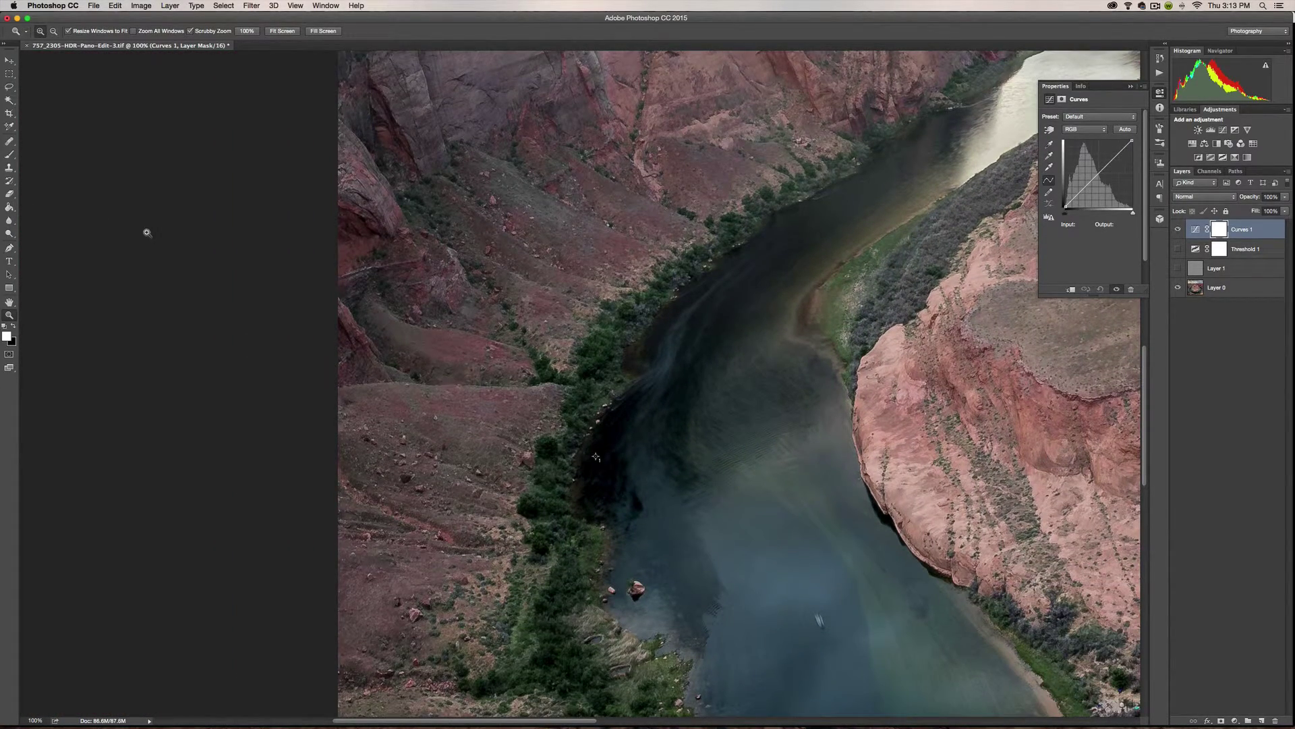
pyautogui.click(1049, 144)
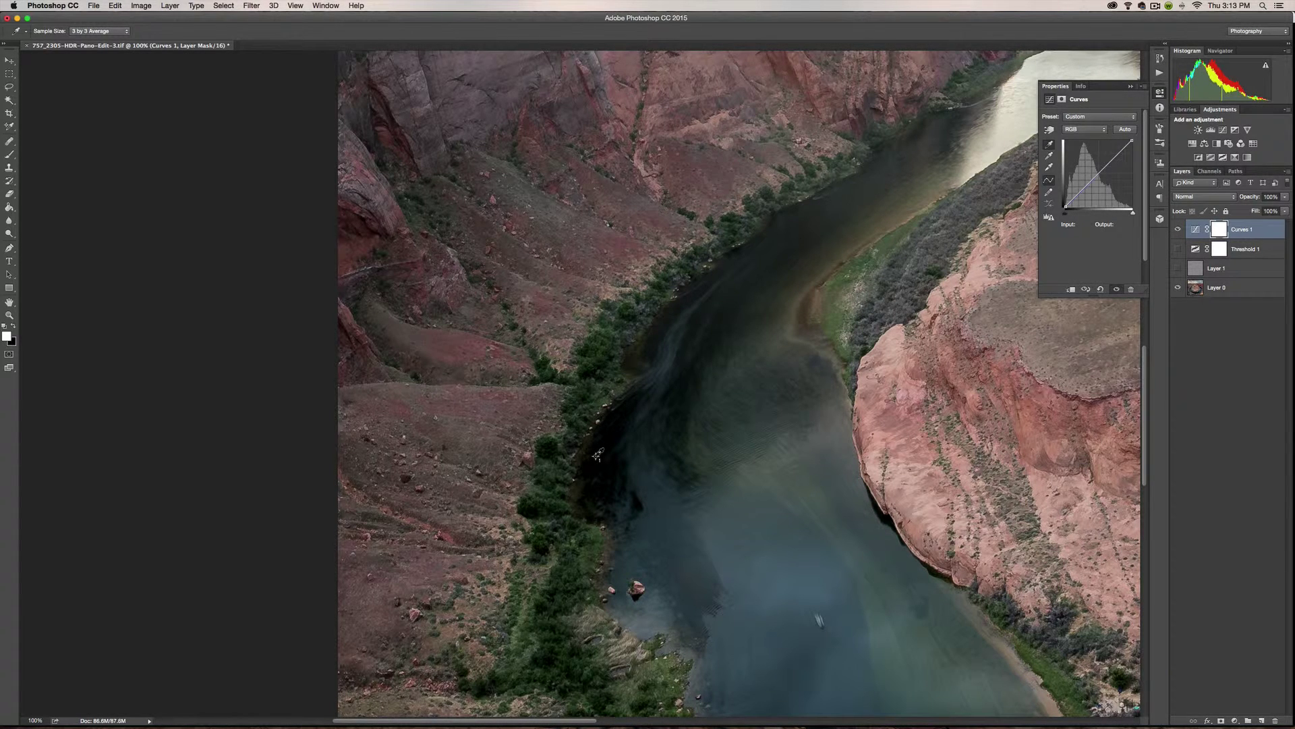
pyautogui.scroll(5, 717, 301)
pyautogui.hscroll(4, 717, 302)
pyautogui.scroll(10, 715, 302)
pyautogui.hscroll(8, 708, 297)
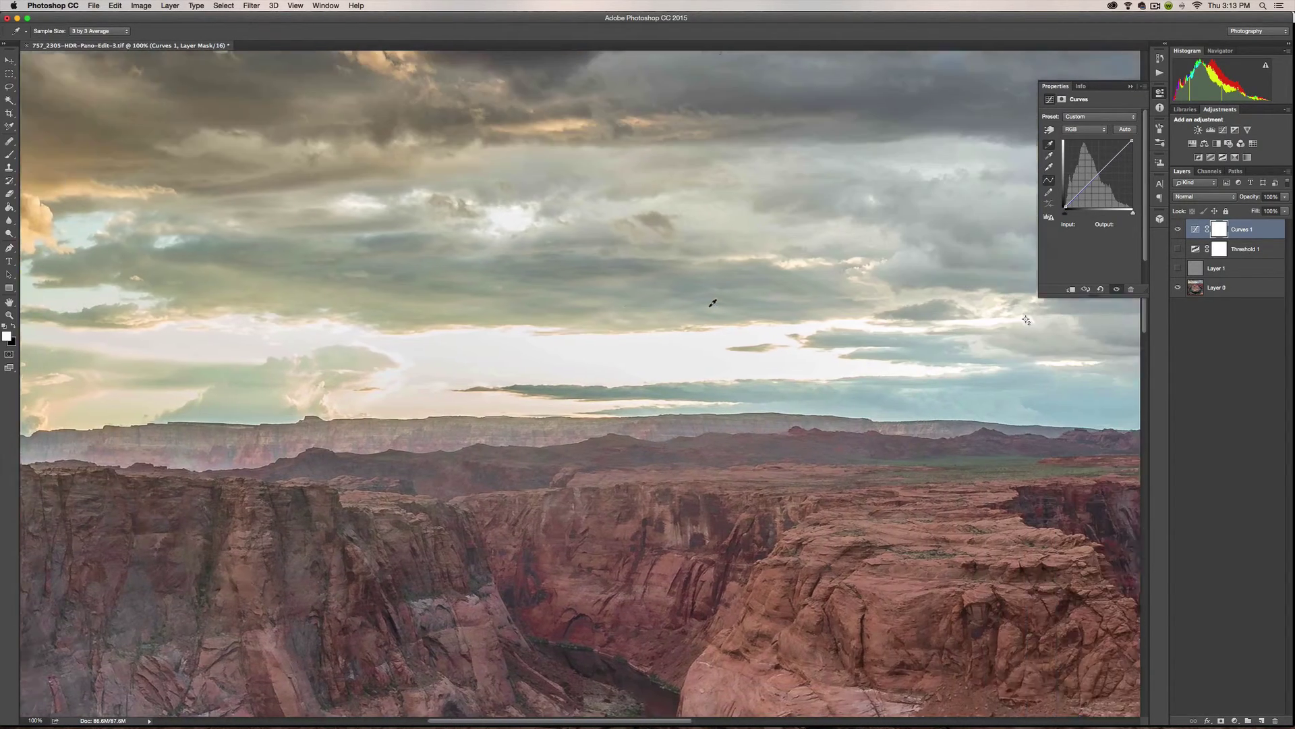
pyautogui.hscroll(-5, 607, 298)
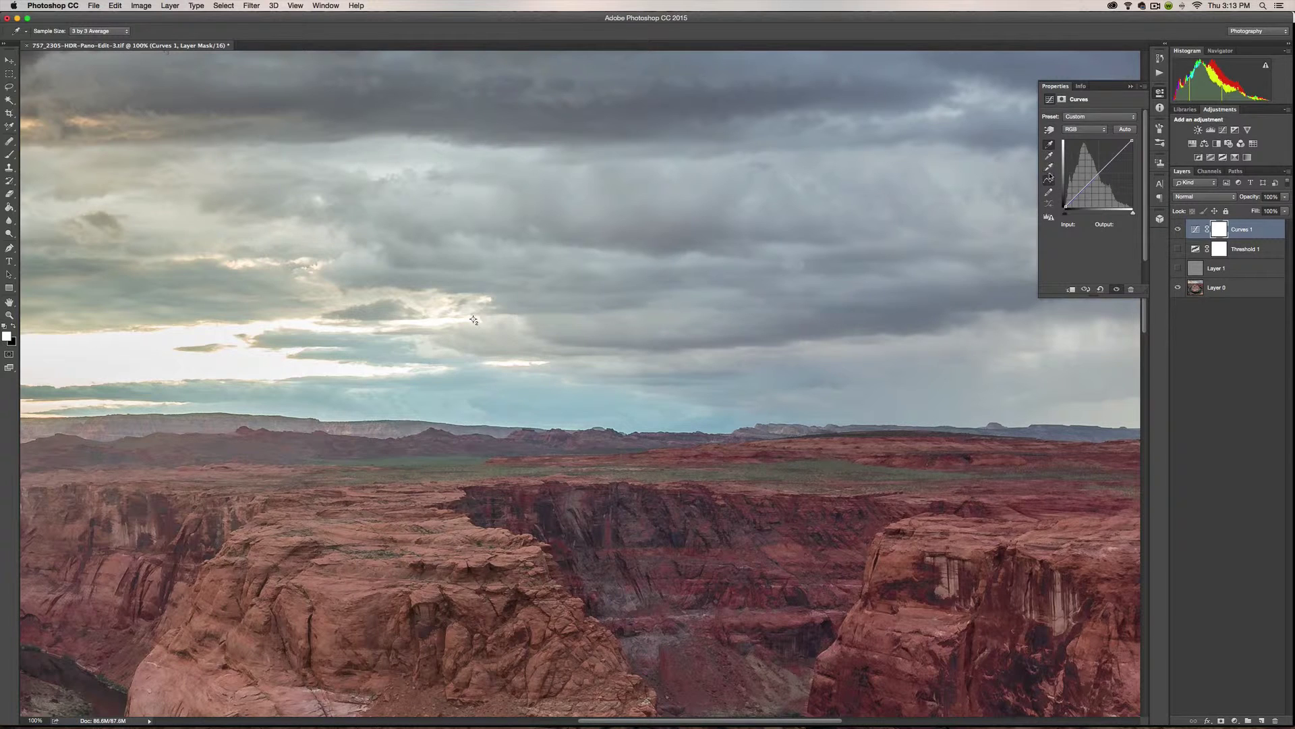
# - Set the white and gray points from their sample points, then close Properties
pyautogui.click(1048, 168)
pyautogui.click(1052, 156)
pyautogui.hscroll(-10, 688, 197)
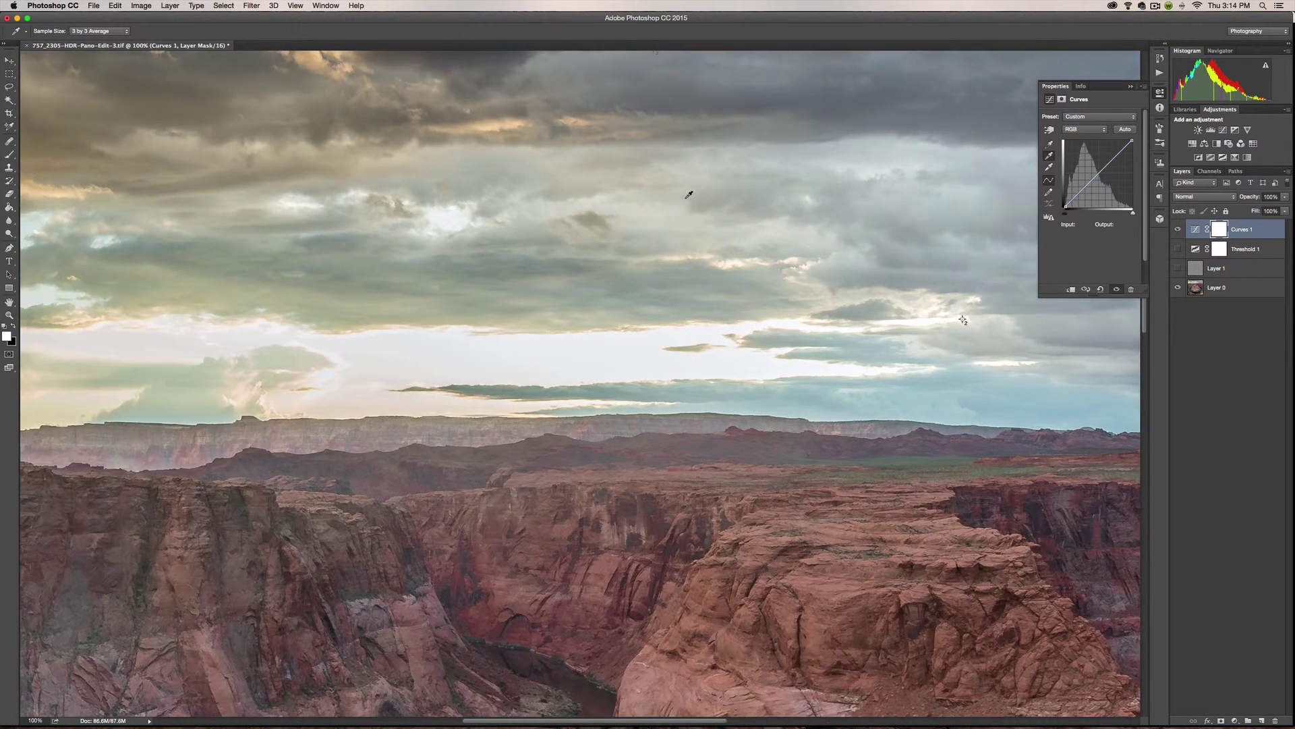
pyautogui.scroll(5, 689, 197)
pyautogui.hscroll(-3, 689, 197)
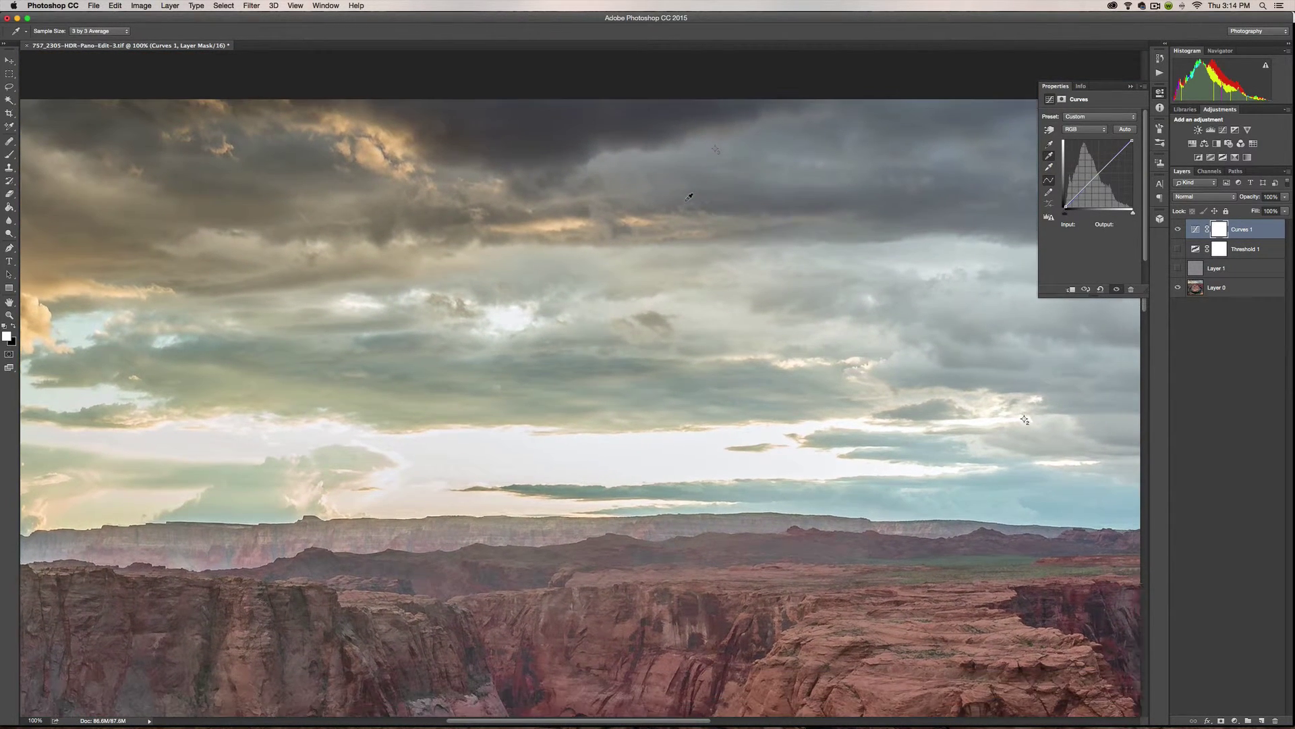
pyautogui.hscroll(-2, 688, 197)
pyautogui.hscroll(6, 689, 197)
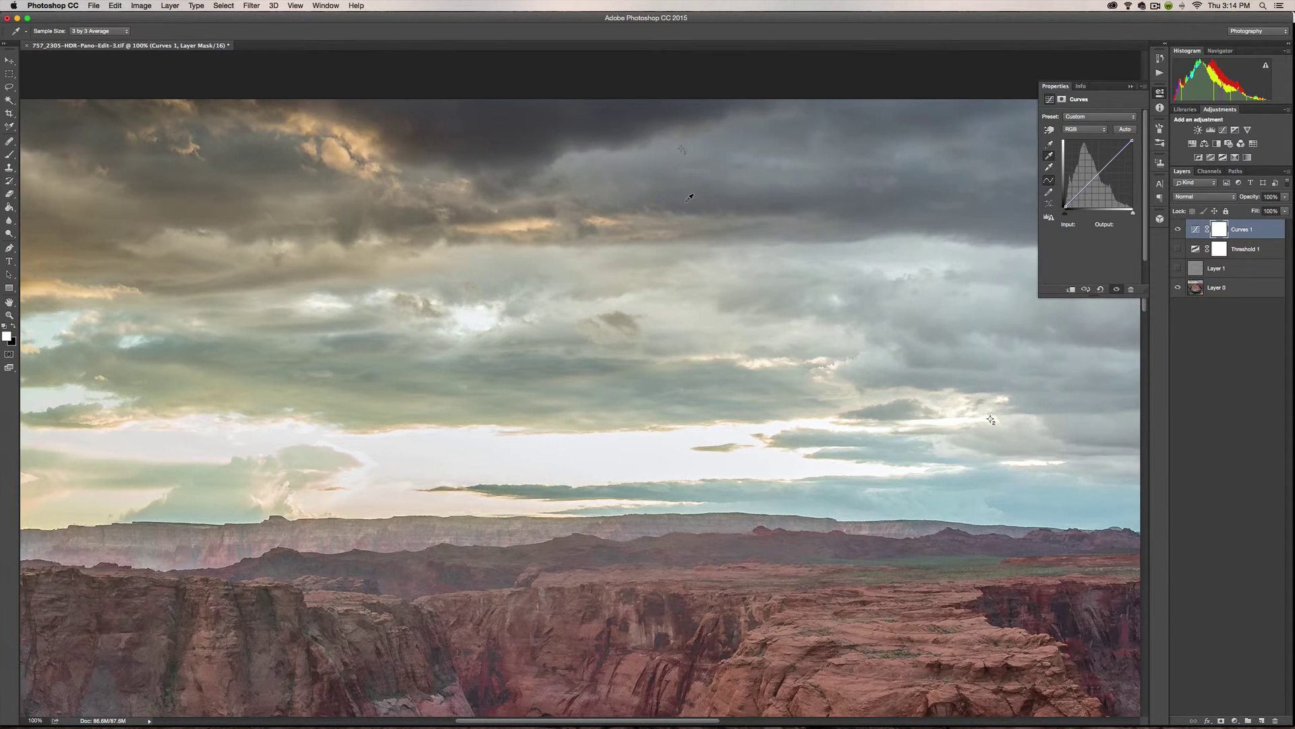
pyautogui.hscroll(11, 689, 197)
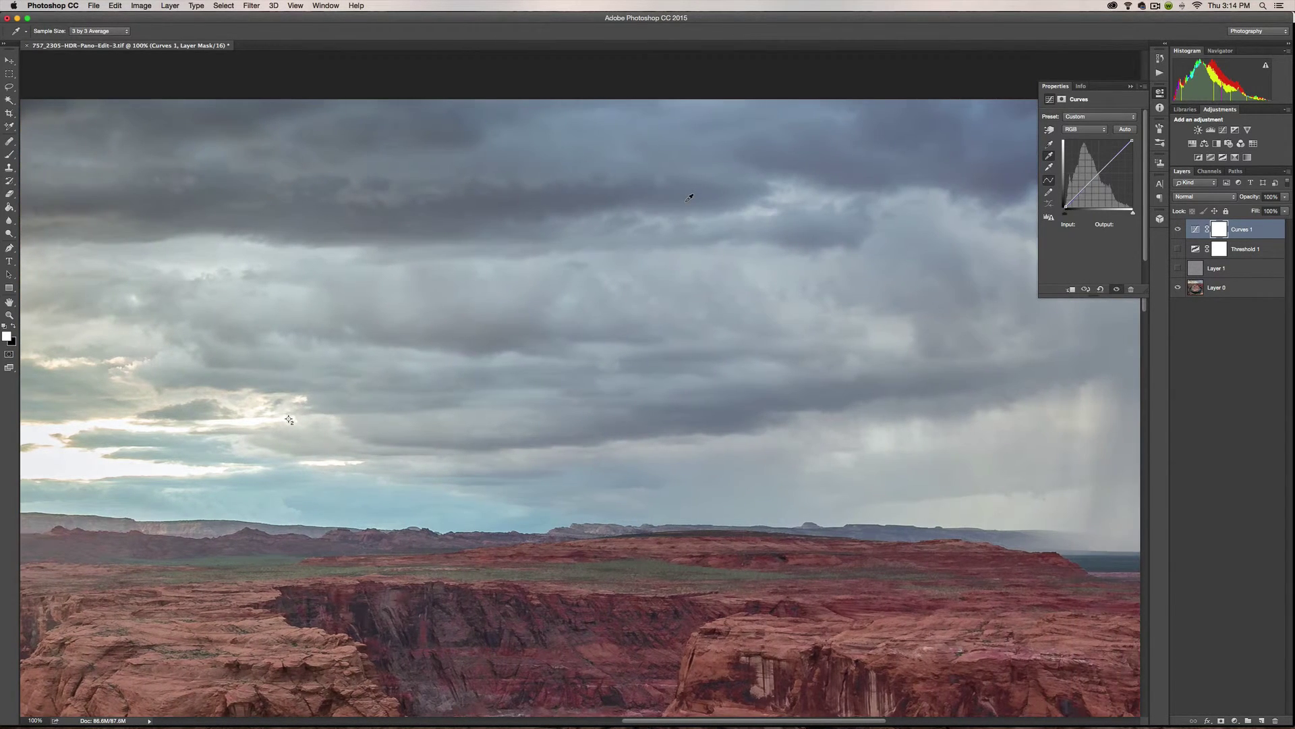
pyautogui.scroll(2, 689, 197)
pyautogui.hscroll(-15, 689, 197)
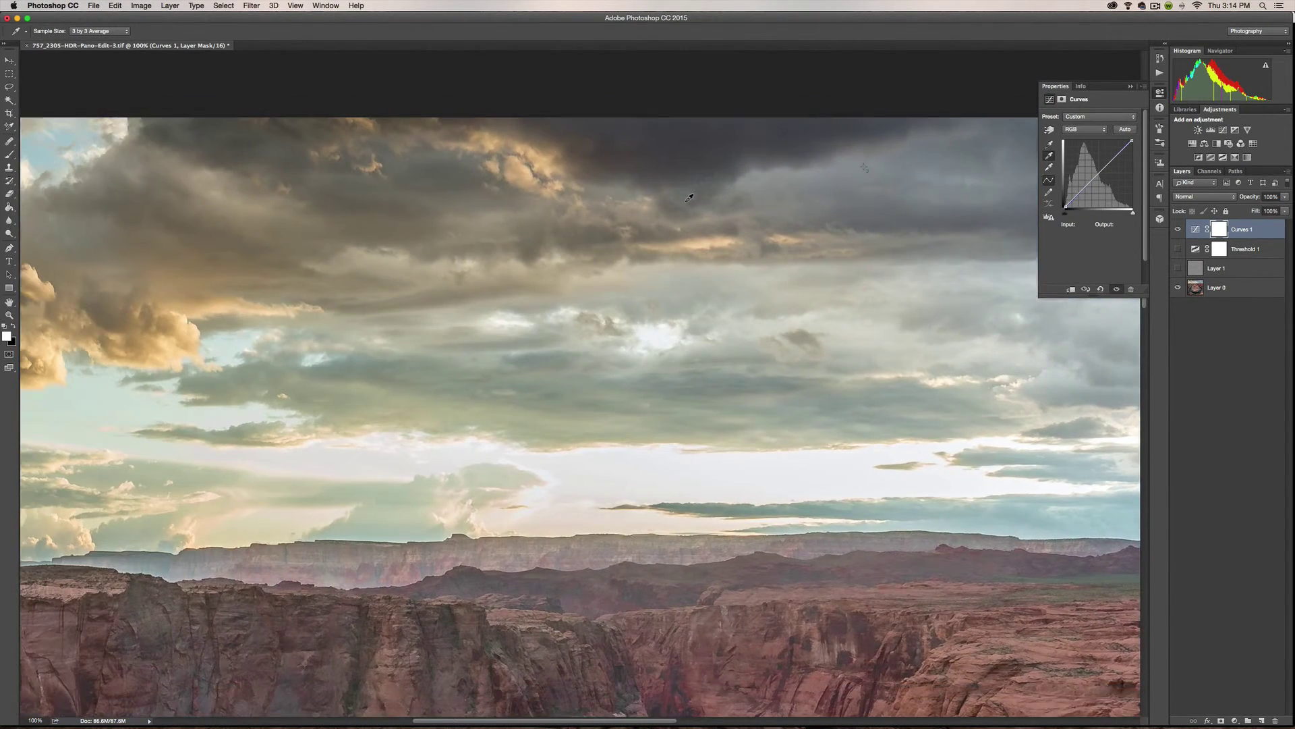
pyautogui.hscroll(4, 792, 207)
pyautogui.scroll(2, 792, 207)
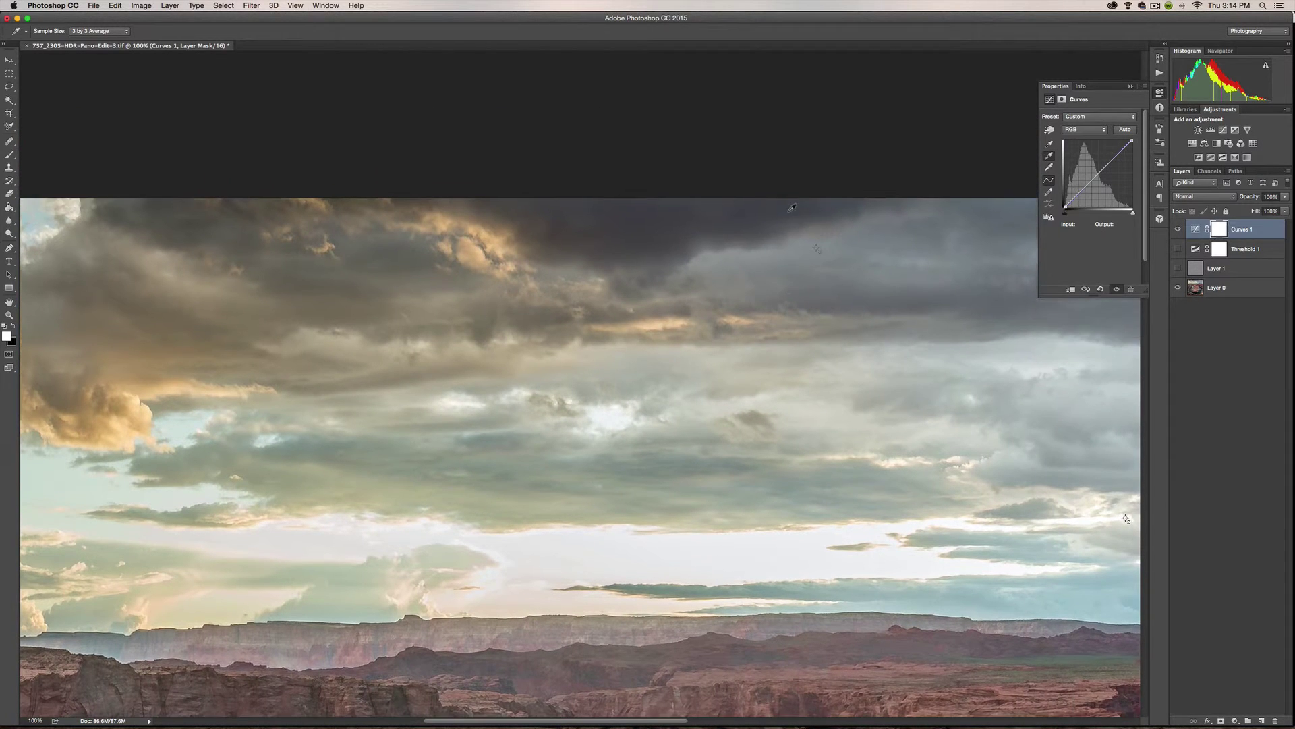
pyautogui.hscroll(2, 739, 245)
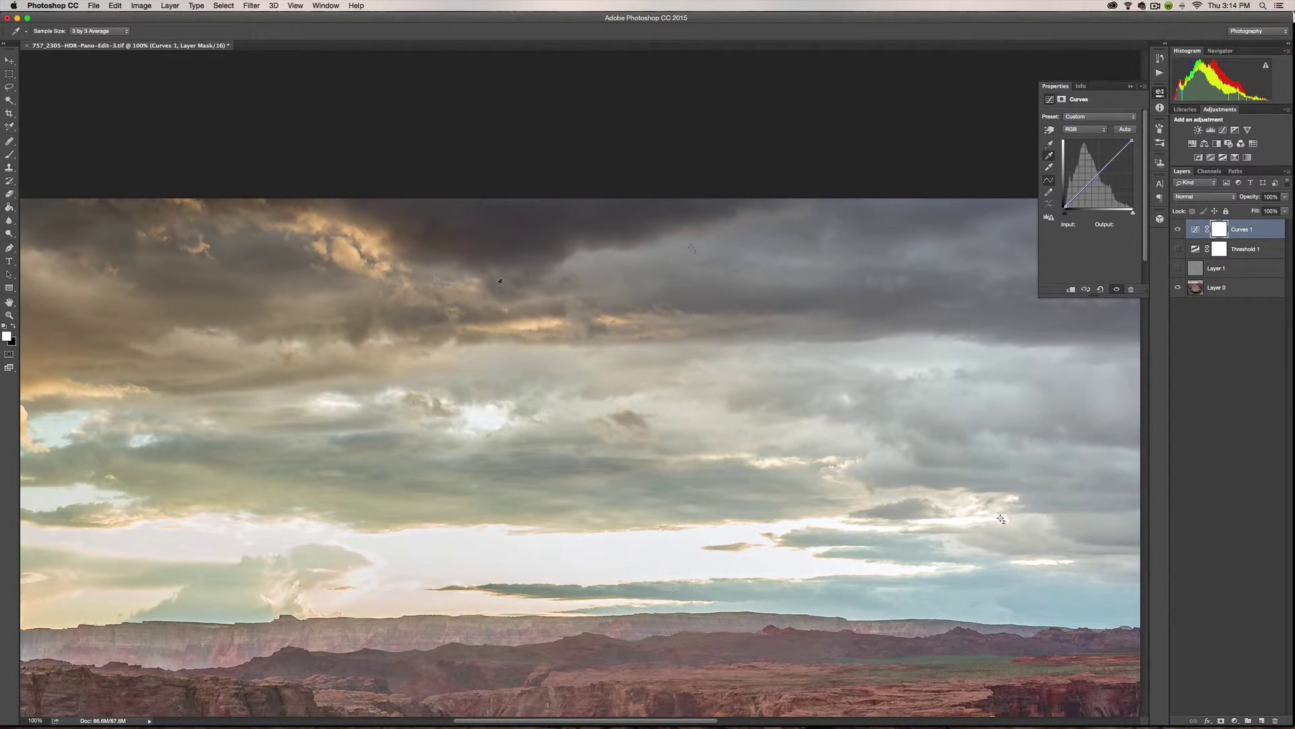
pyautogui.click(1131, 87)
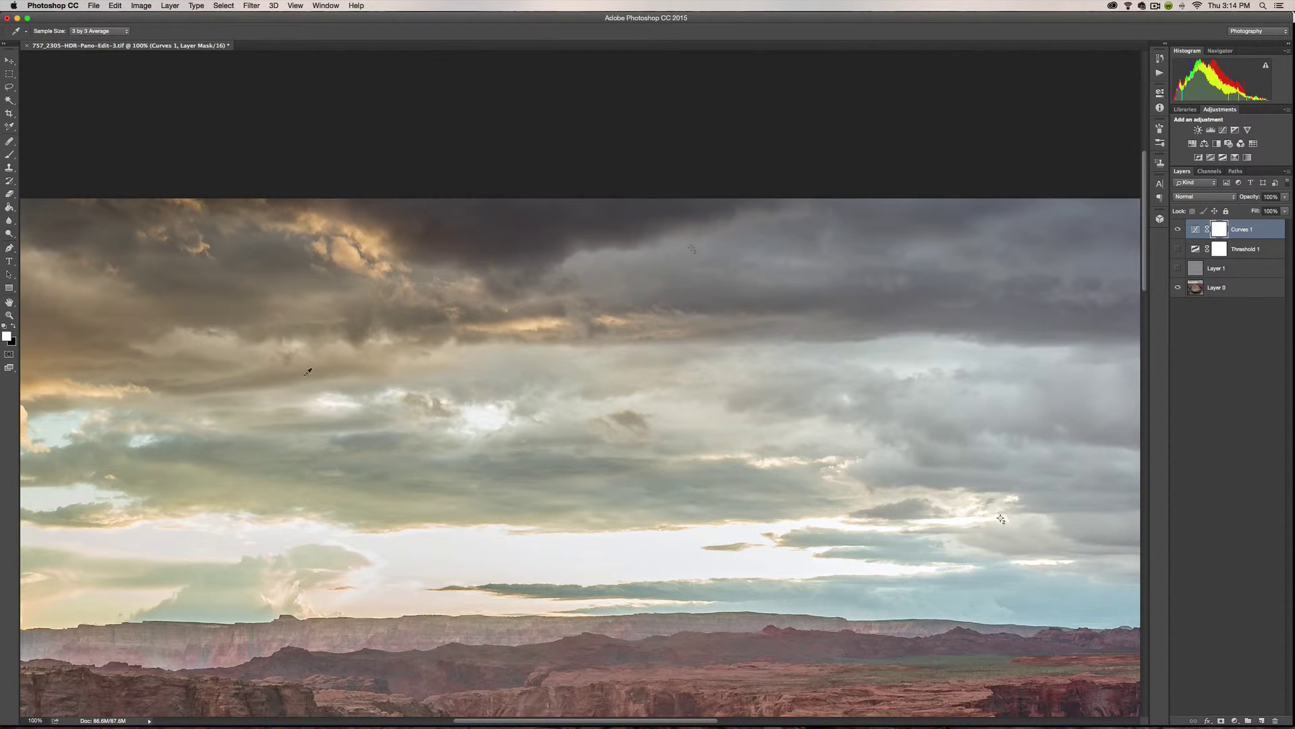
pyautogui.doubleClick(9, 301)
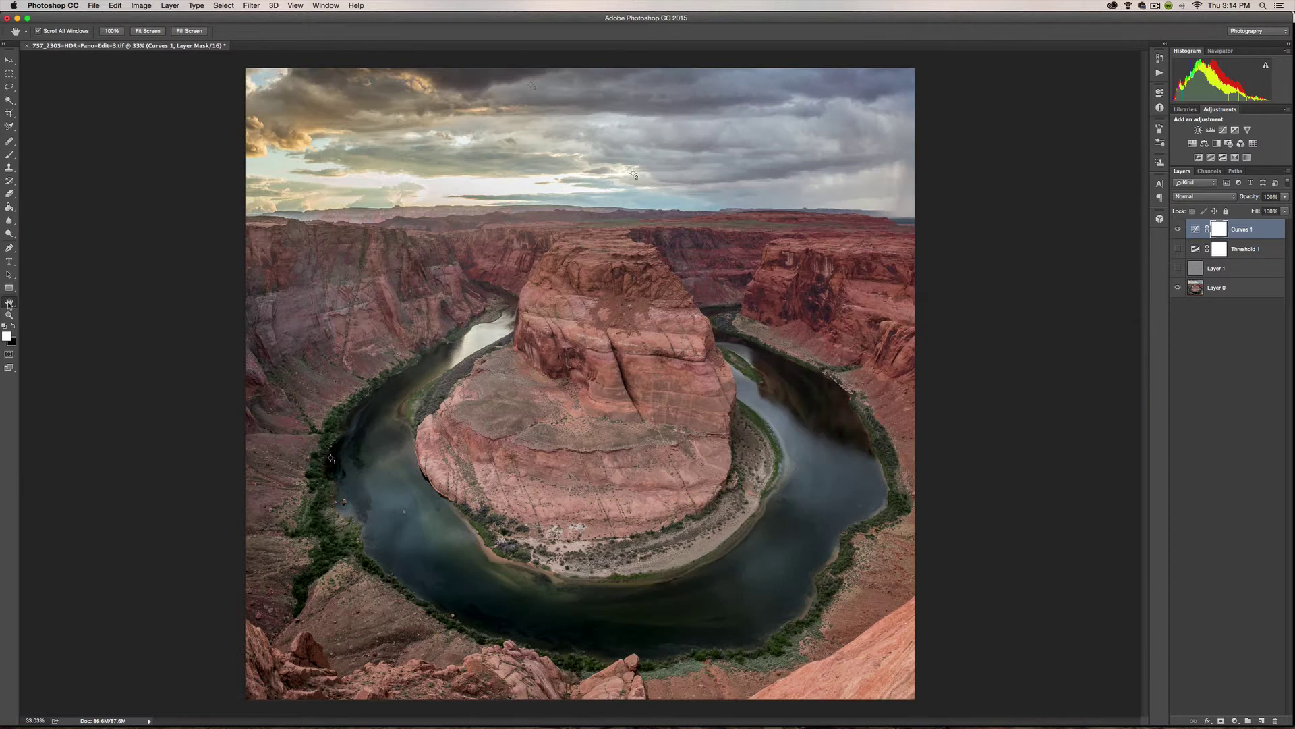
pyautogui.click(1178, 230)
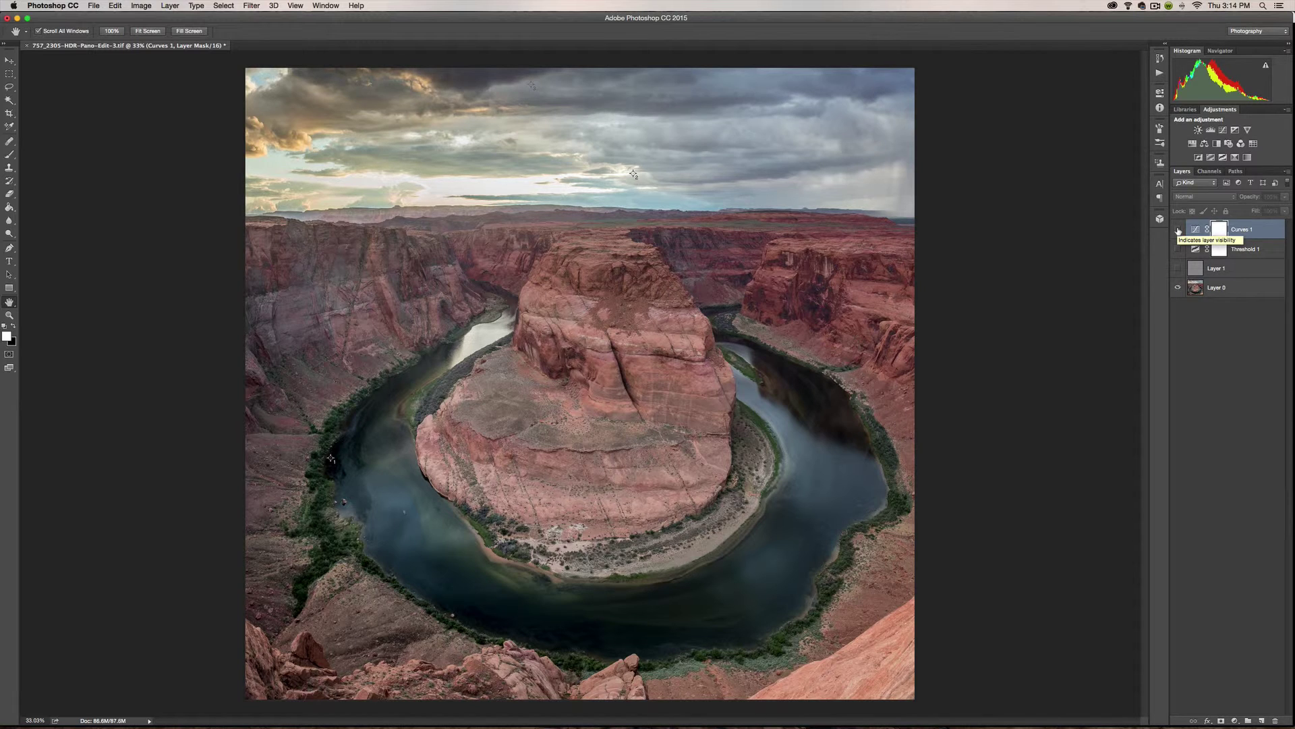
pyautogui.click(1178, 230)
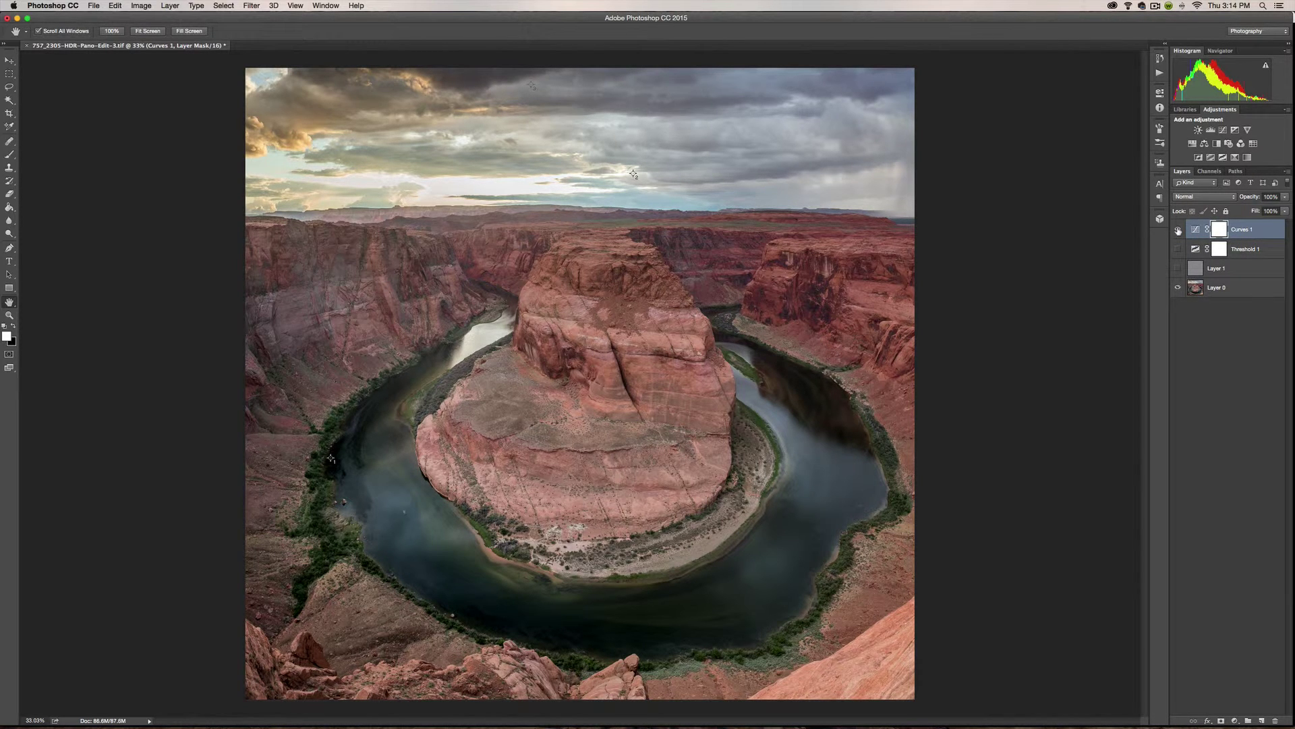
pyautogui.click(1178, 230)
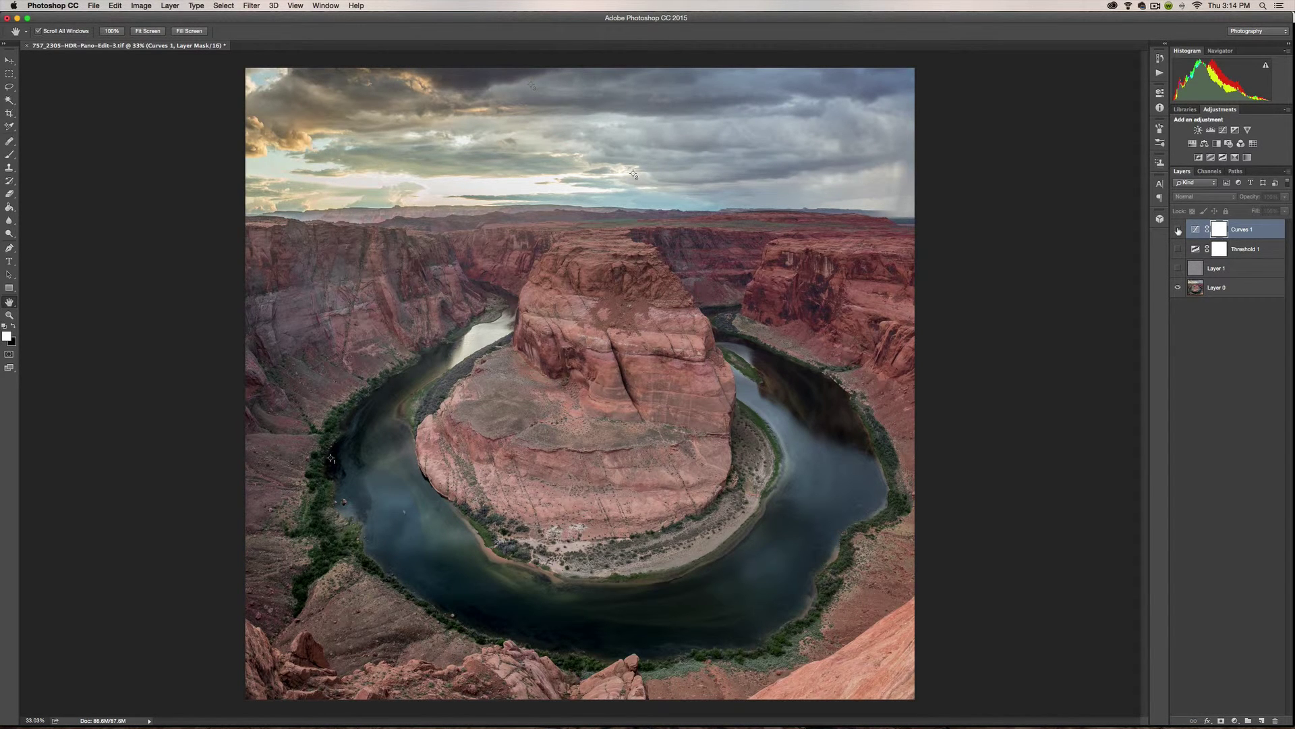
pyautogui.click(1178, 230)
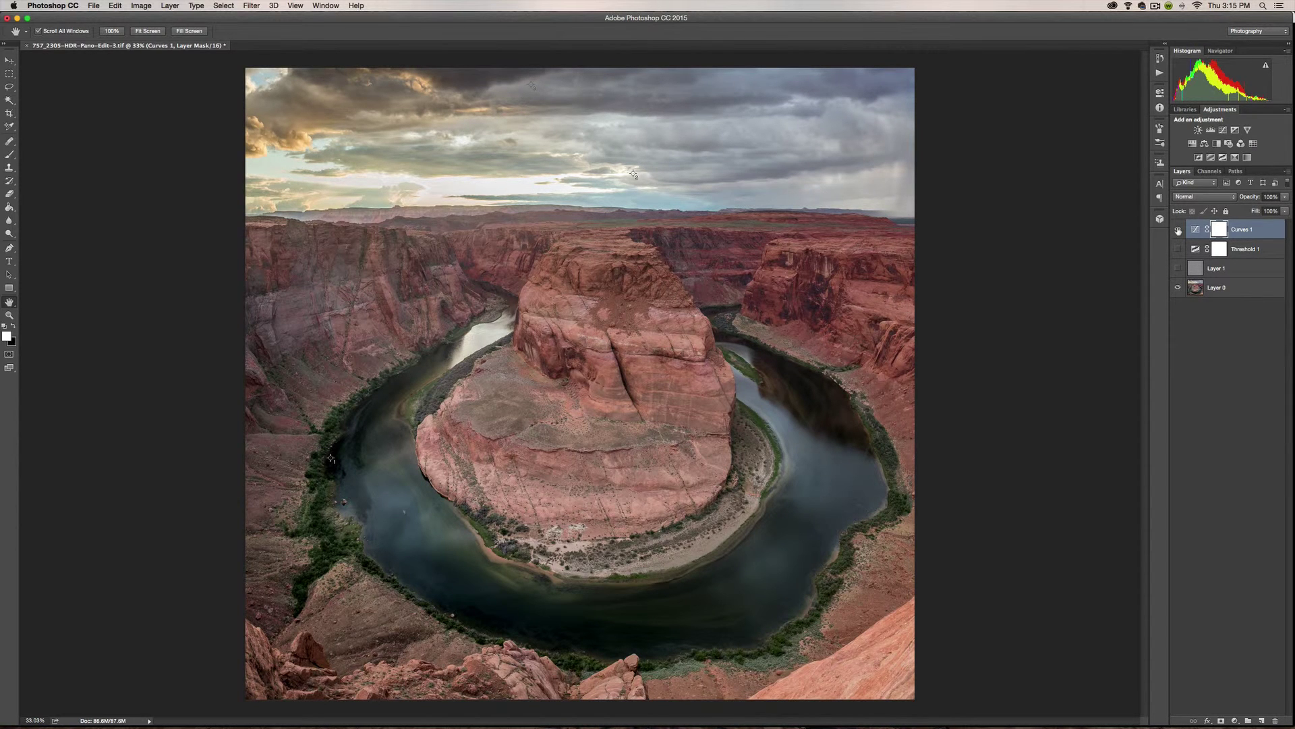
pyautogui.click(1178, 230)
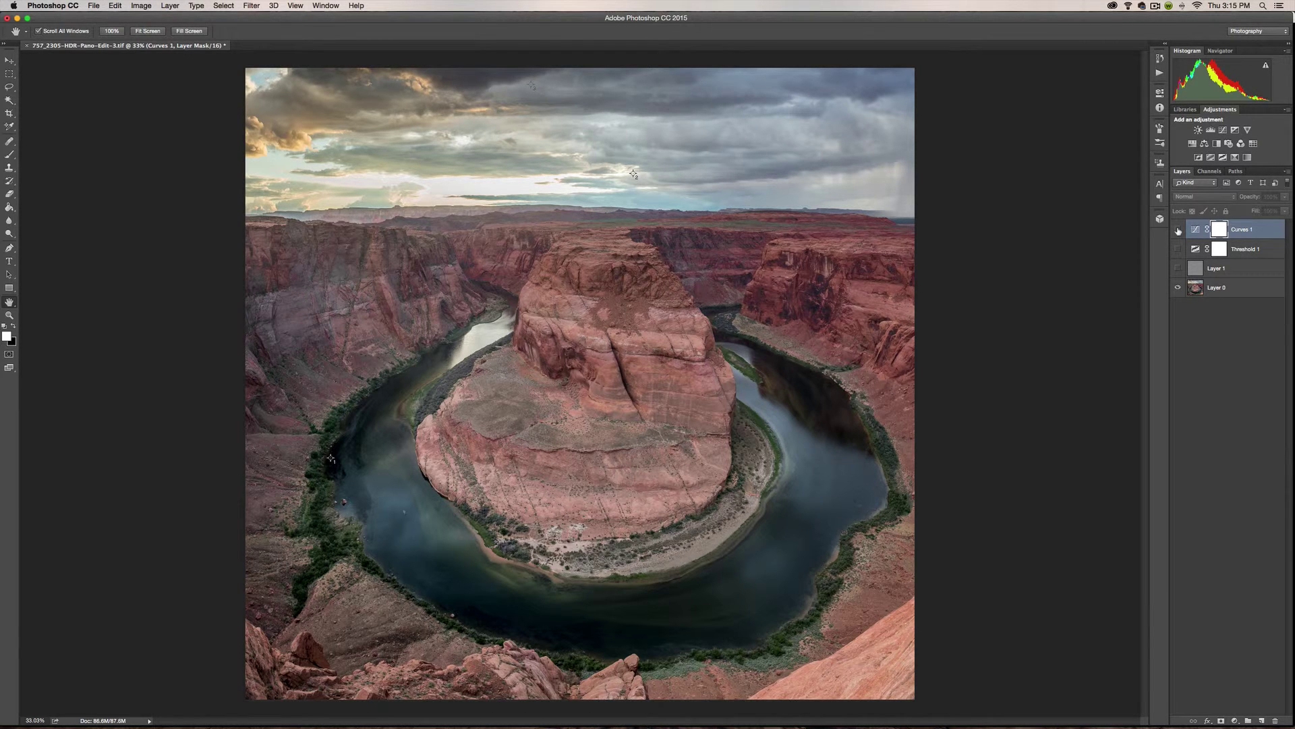
pyautogui.click(1178, 230)
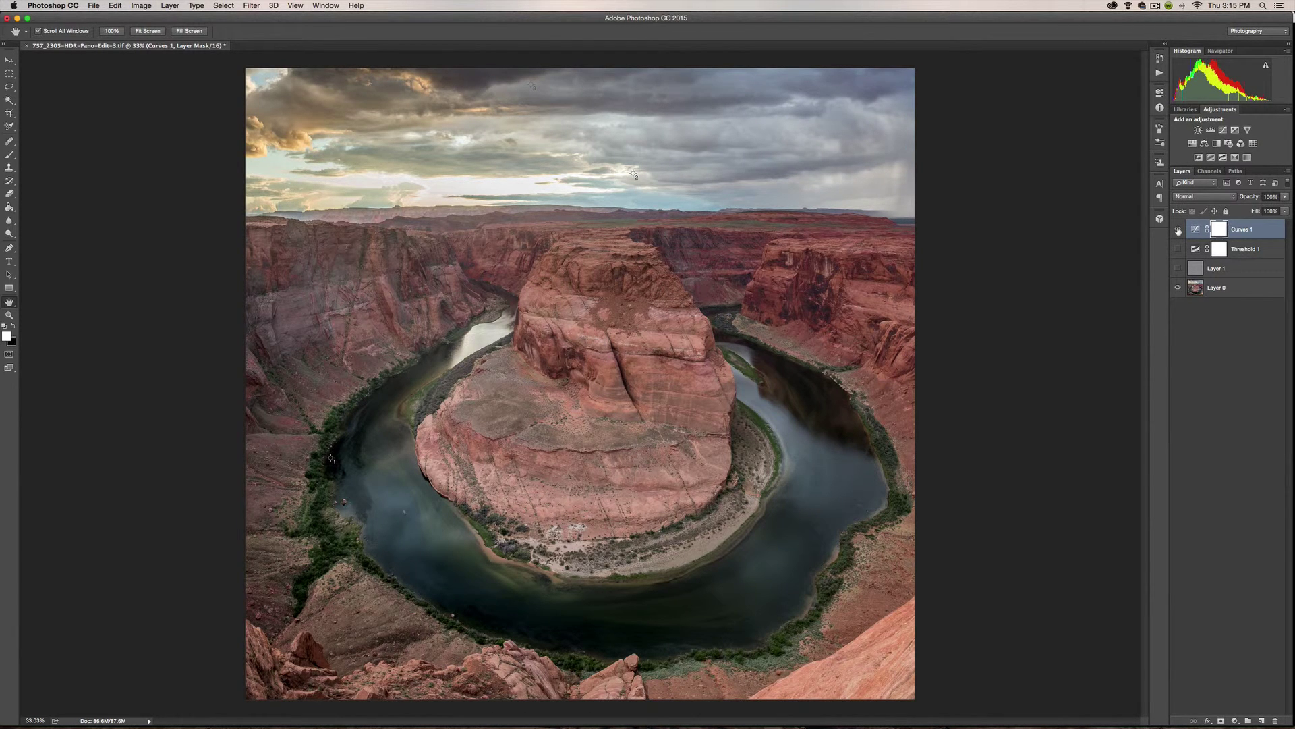
pyautogui.click(1178, 230)
pyautogui.click(1178, 230)
pyautogui.click(1178, 230)
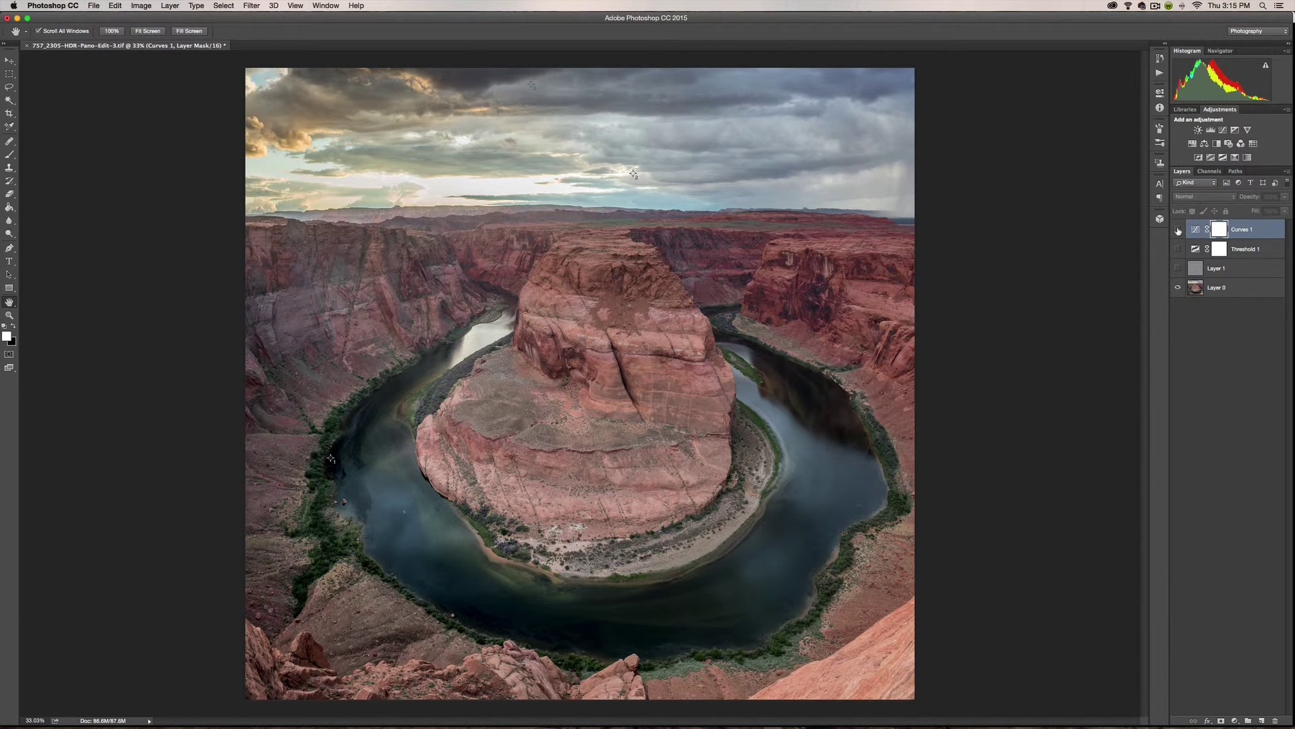
pyautogui.click(1178, 230)
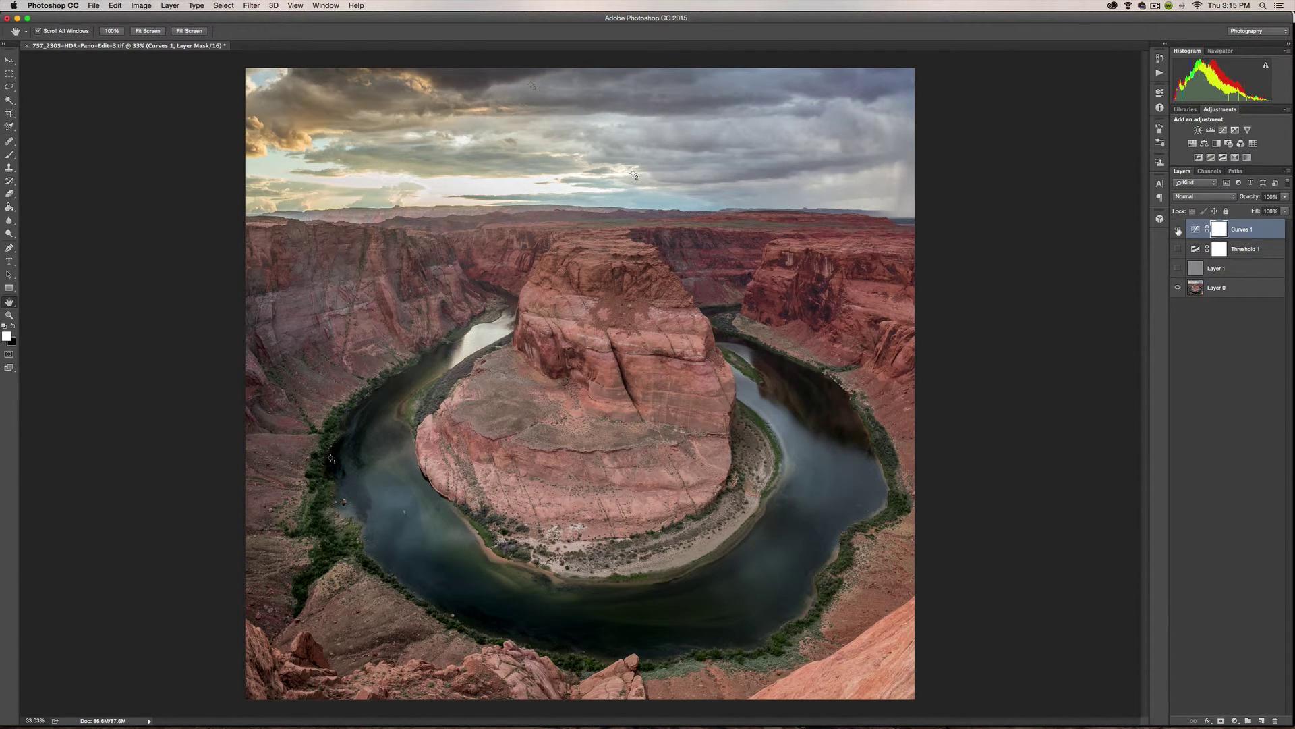
pyautogui.click(1178, 230)
pyautogui.click(1178, 230)
pyautogui.click(1178, 230)
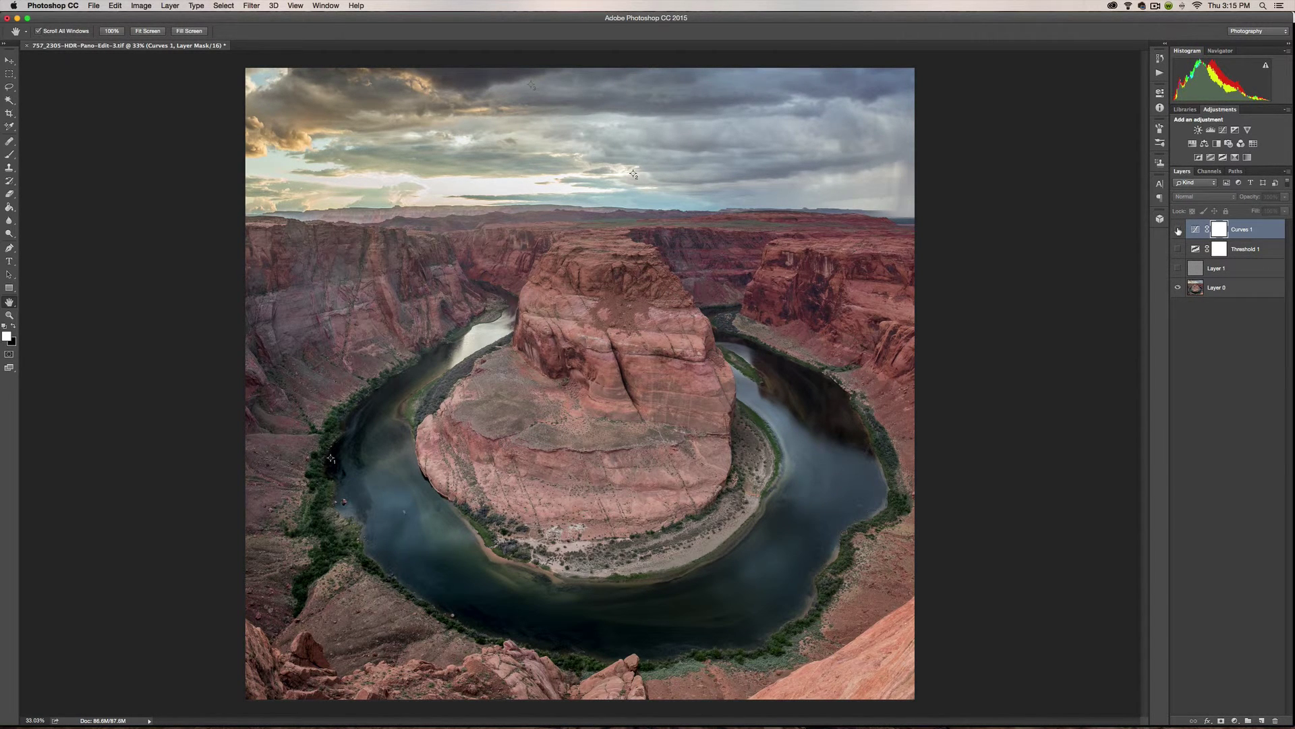
pyautogui.click(1178, 230)
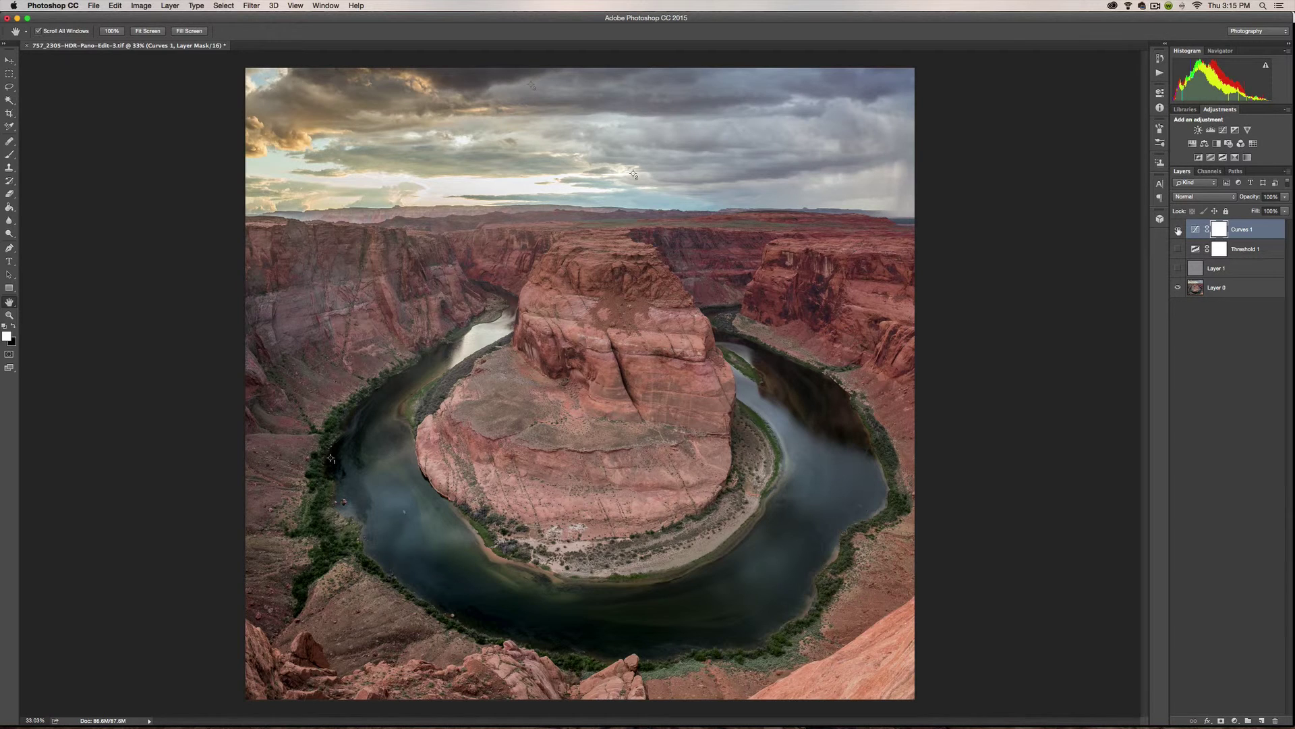